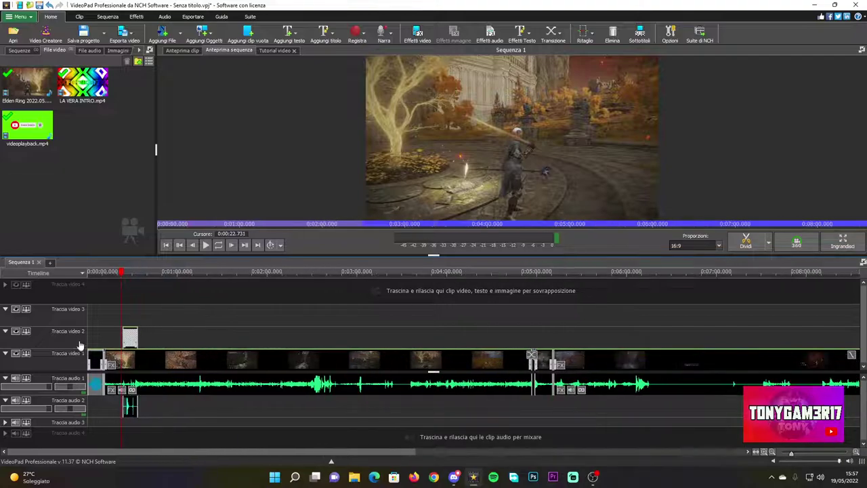
scroll(172, 335, down, 3)
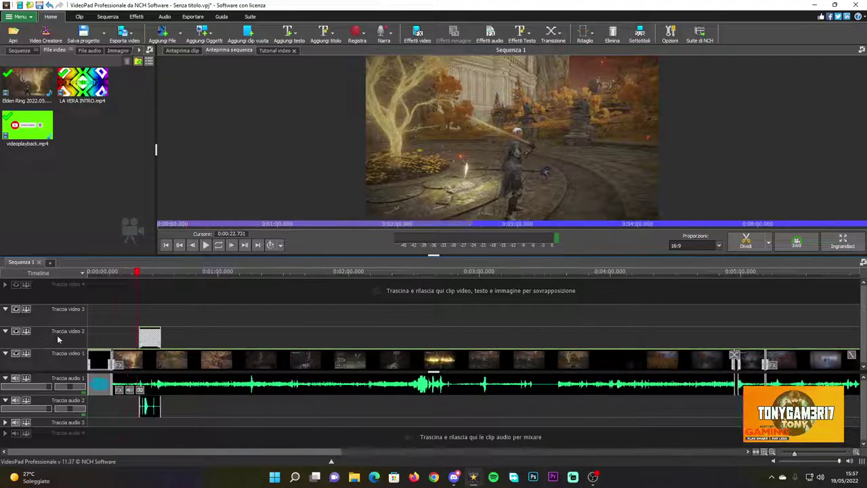
drag(107, 273, 131, 271)
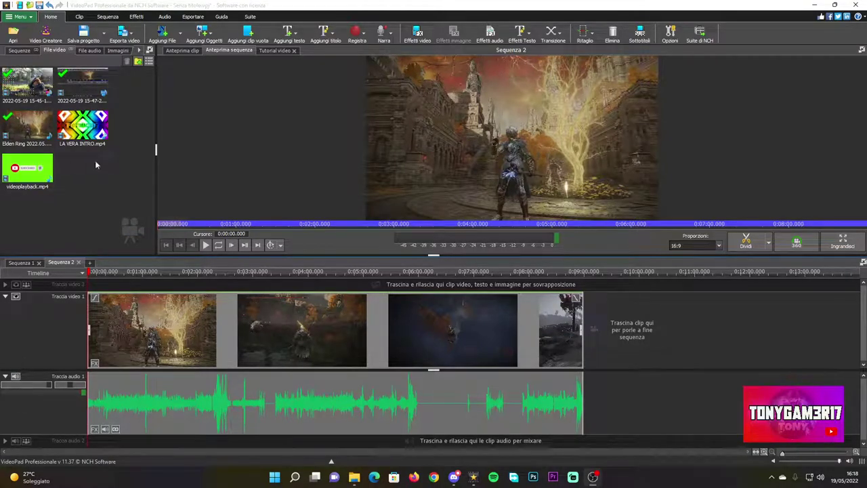
Add a simple text overlay to the start of Sequence 2 and check the font choices in the text editor
click(290, 34)
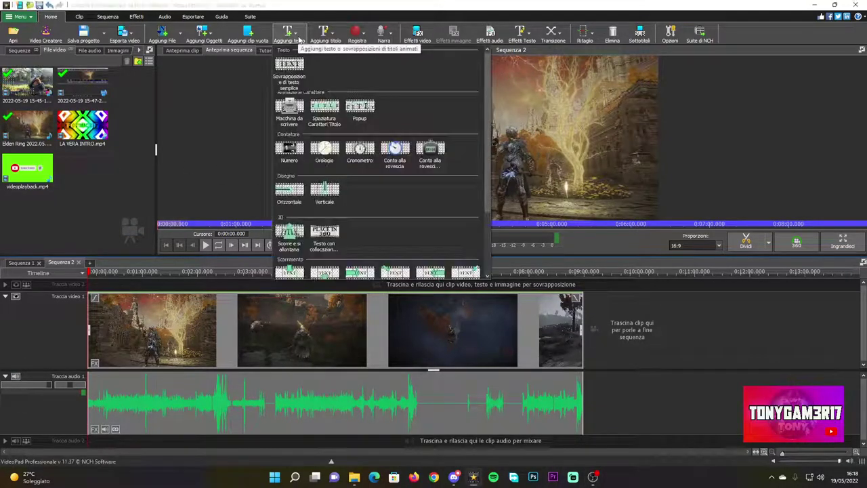
click(299, 82)
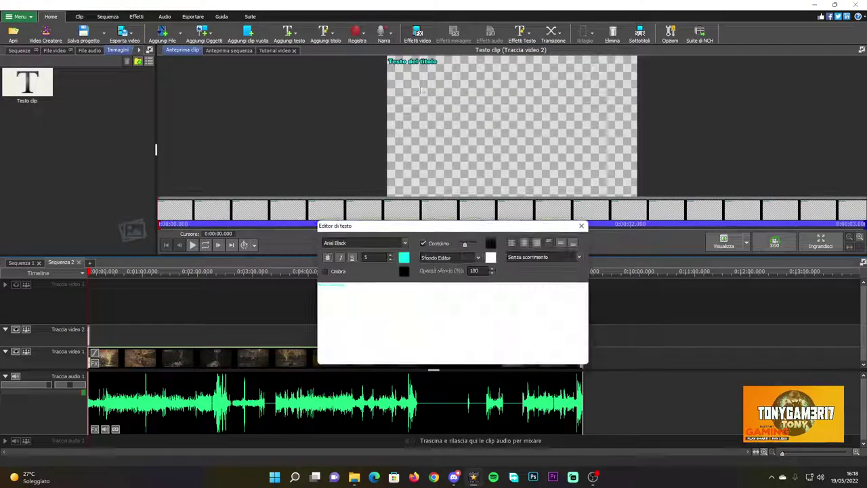
click(405, 245)
click(410, 251)
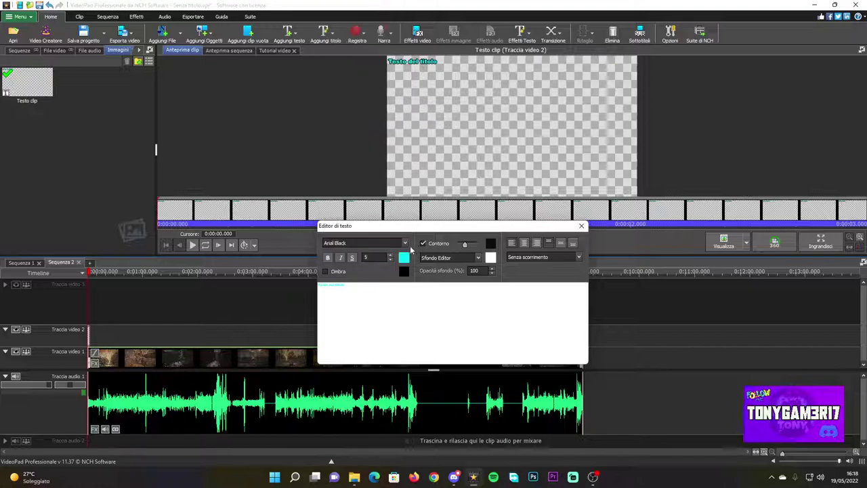
click(405, 243)
click(401, 248)
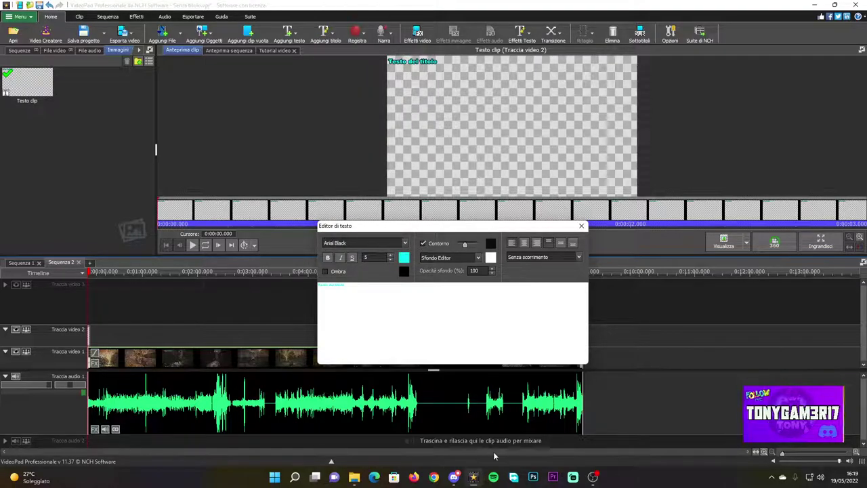
Switch to Chrome, search for dfont and open the DaFont site, declining the data consent, to browse its fonts
click(497, 165)
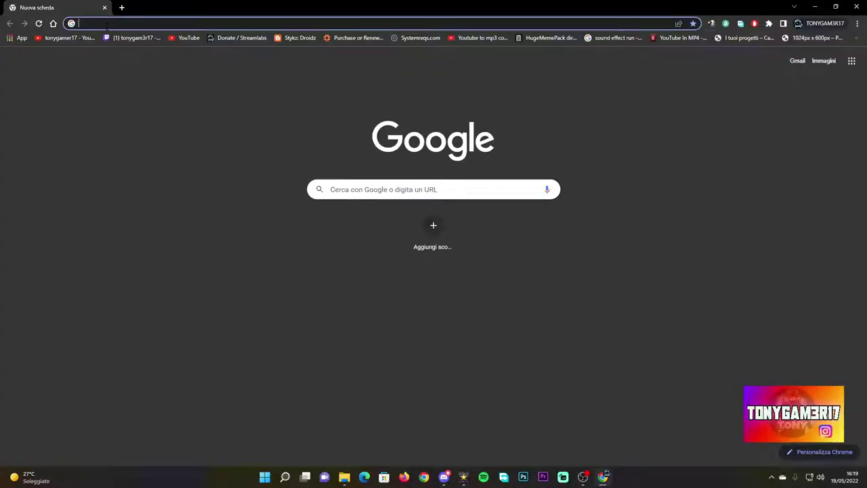
text(dfont)
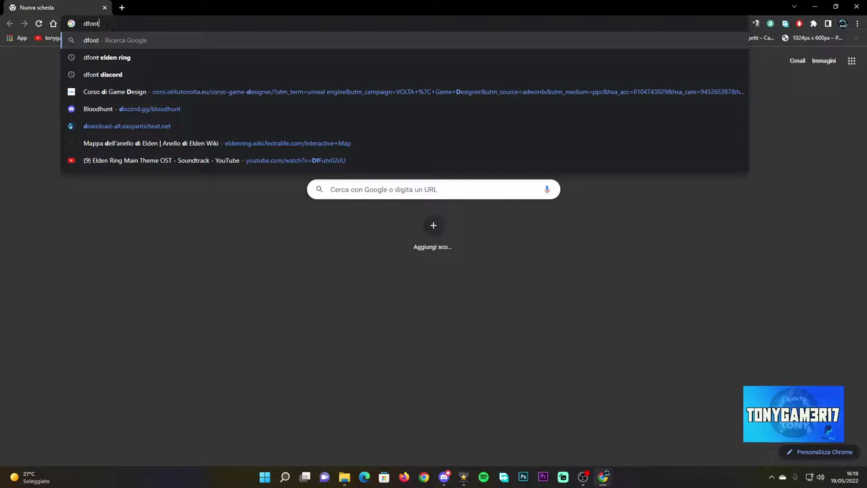
click(107, 62)
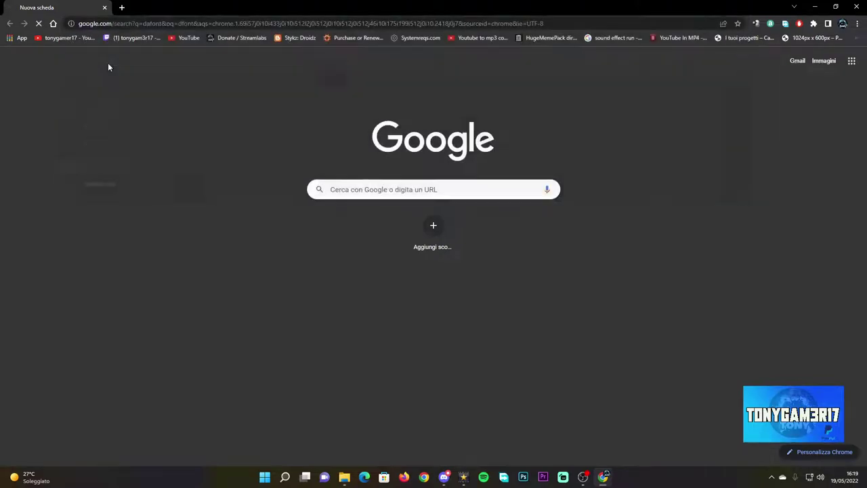
click(122, 135)
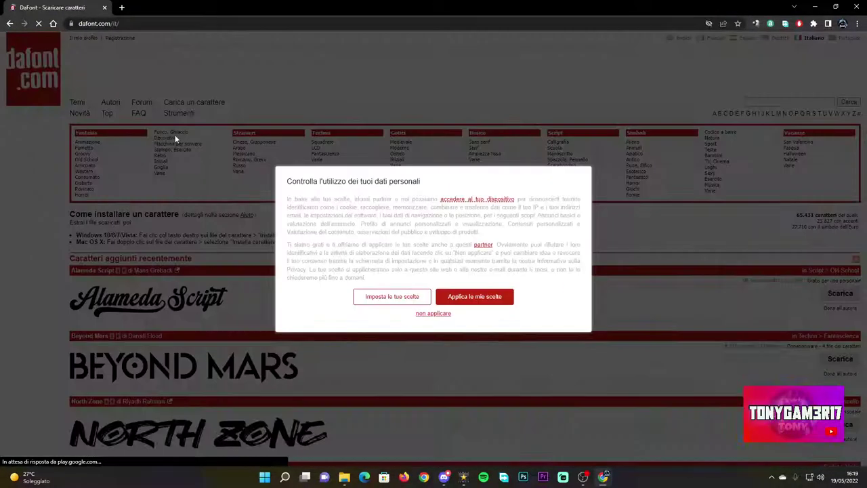
click(433, 313)
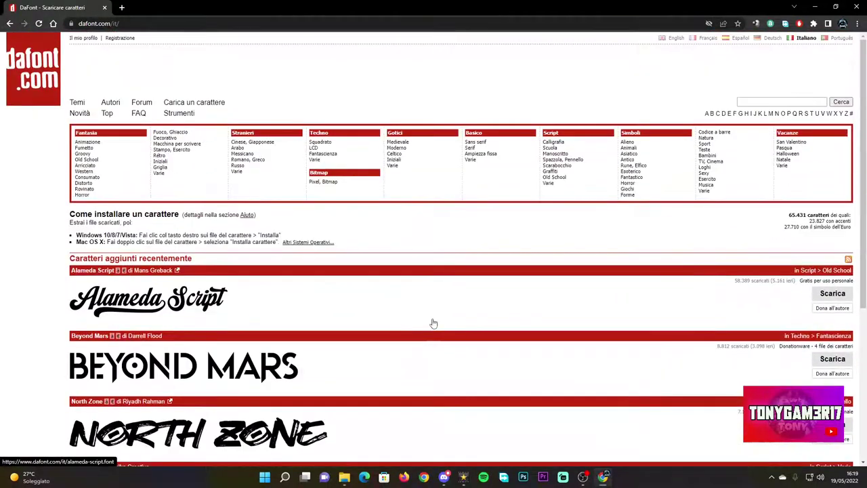
scroll(434, 323, down, 5)
scroll(385, 289, up, 4)
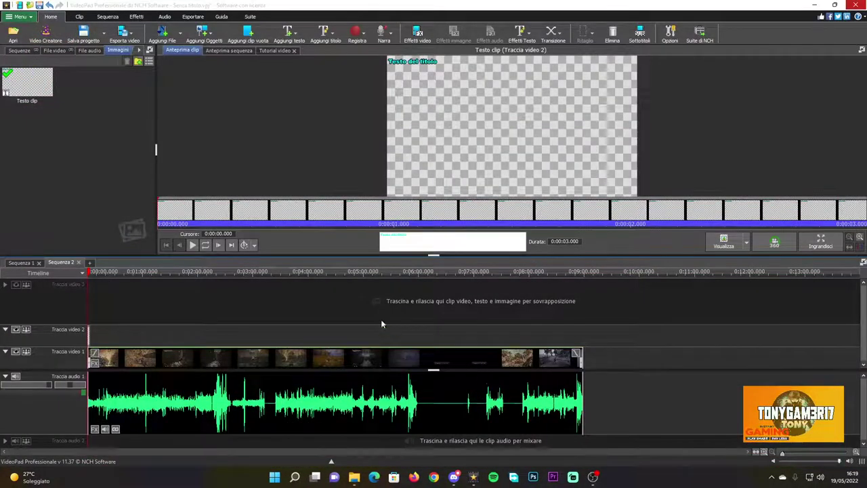
Replace the text clip's default title with CIAO RAGAZZI and set its font size to 12
click(452, 242)
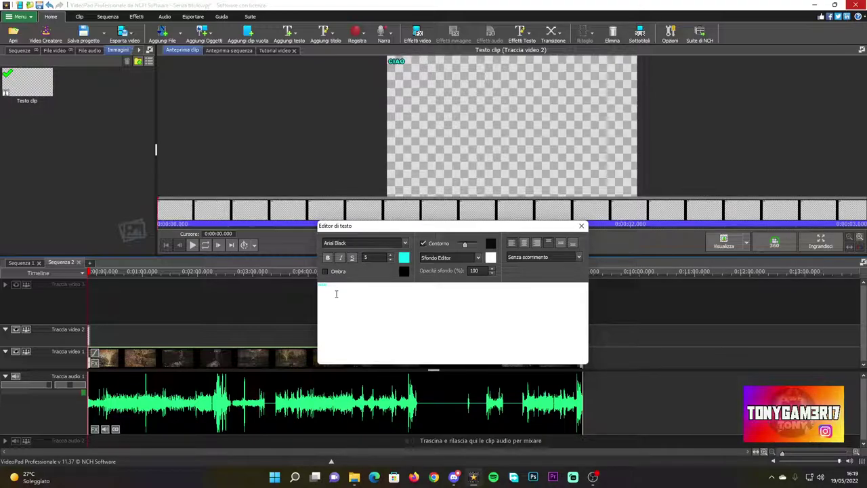
key(ctrl+a)
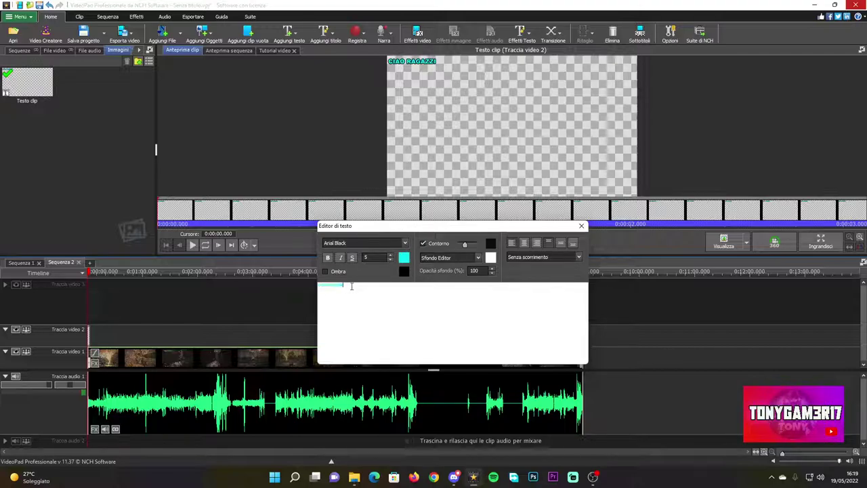
click(391, 258)
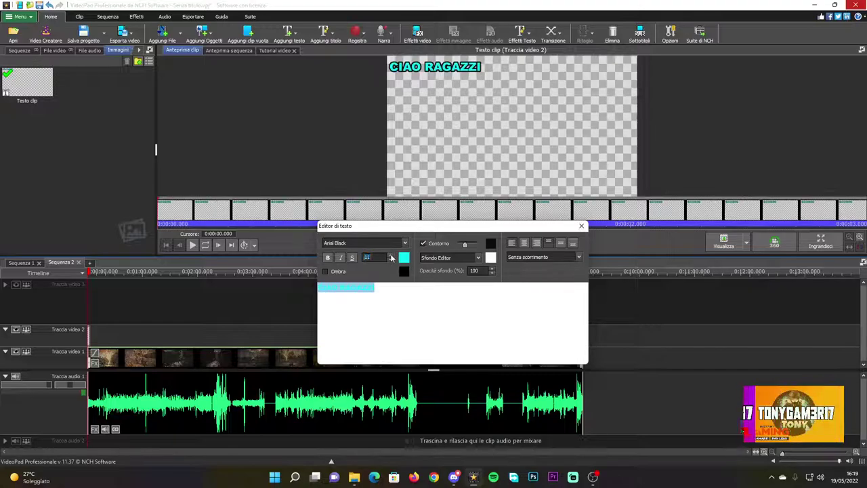
click(391, 258)
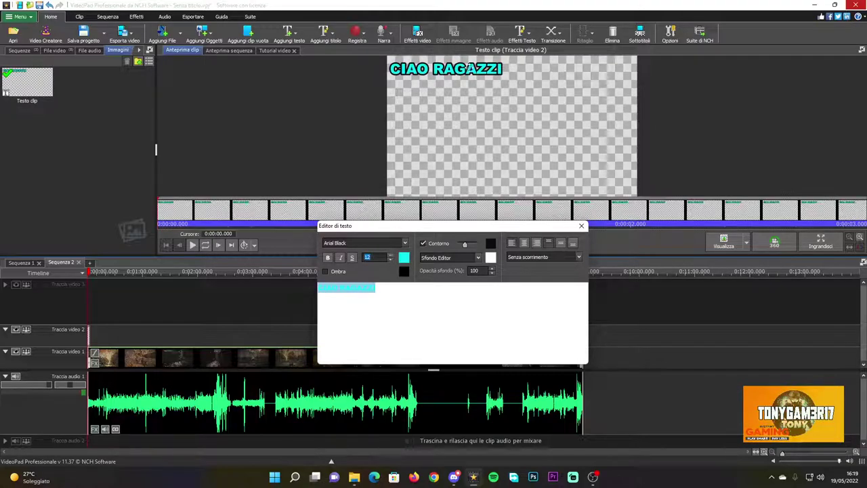
Move the CIAO RAGAZZI title from the frame's corner to its upper middle
click(461, 68)
drag(461, 68, 527, 99)
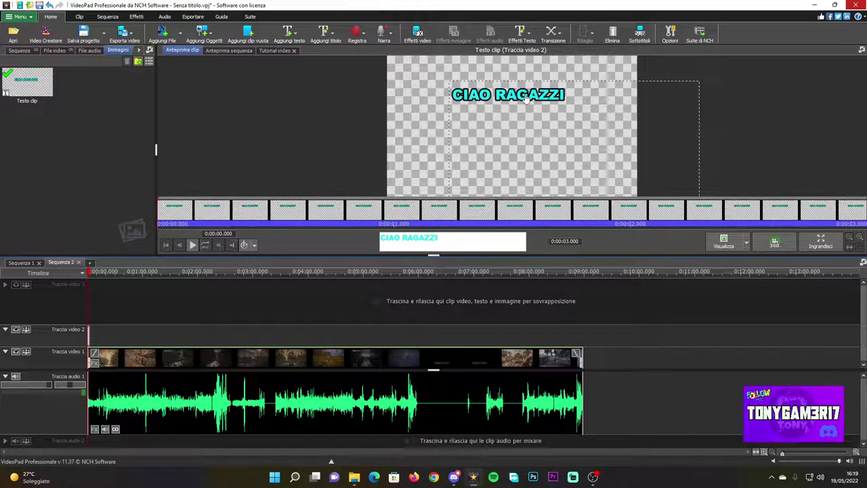
Apply a 0:00:00.289 fade-in to the CIAO RAGAZZI clip and a fade-in to the Elden Ring clip on video track 1
scroll(27, 362, up, 5)
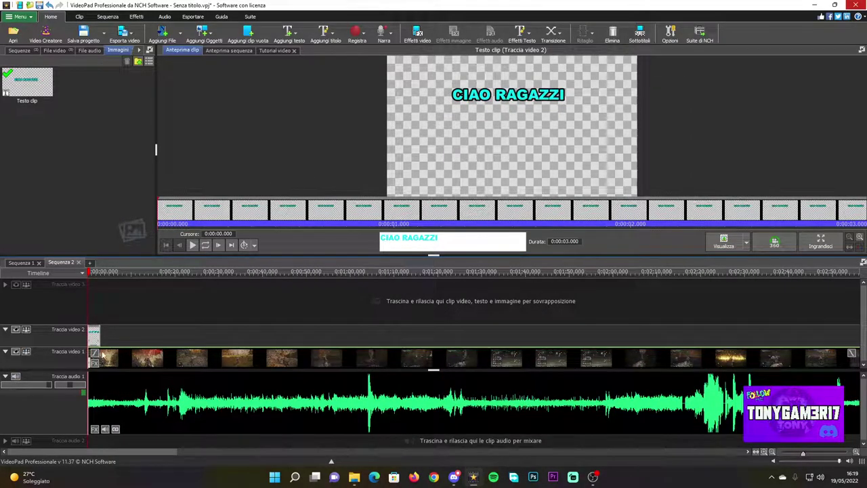
scroll(74, 363, up, 5)
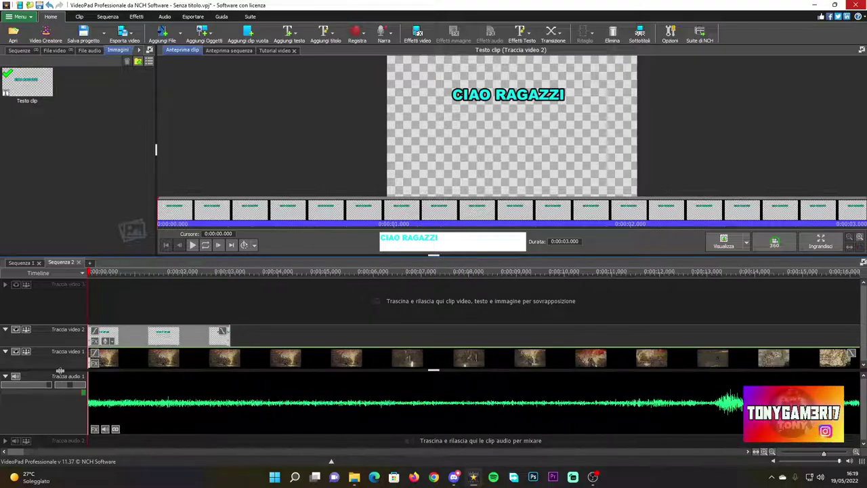
click(93, 337)
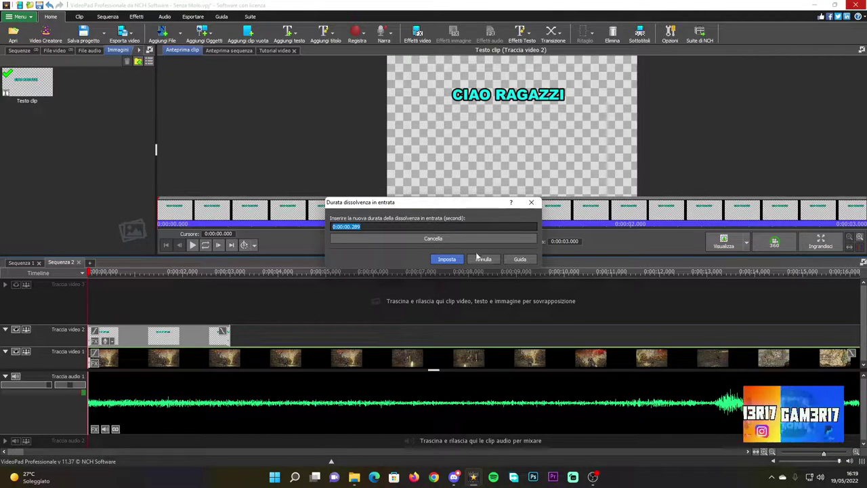
click(446, 259)
click(95, 351)
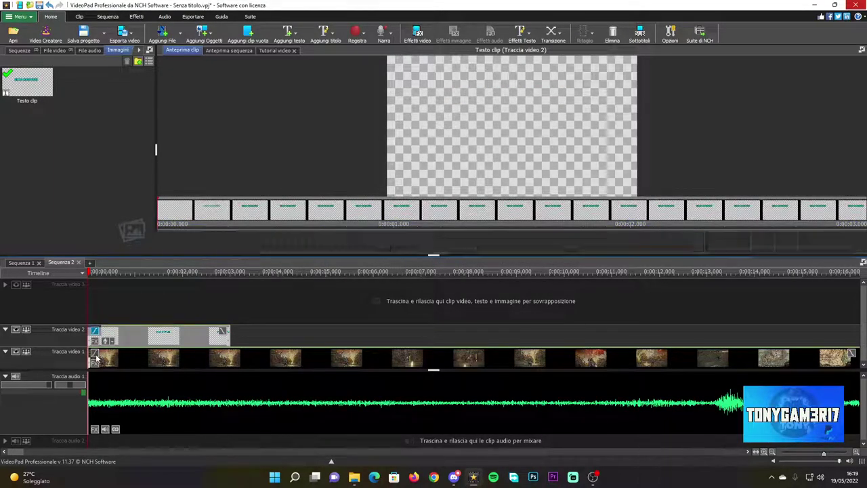
click(445, 258)
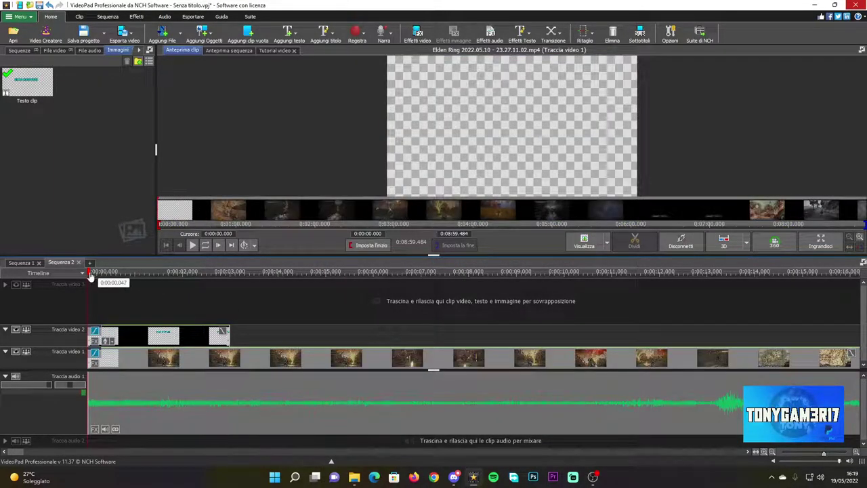
Play Sequence 2 from the beginning to preview the title and the fade-ins
click(87, 276)
click(206, 246)
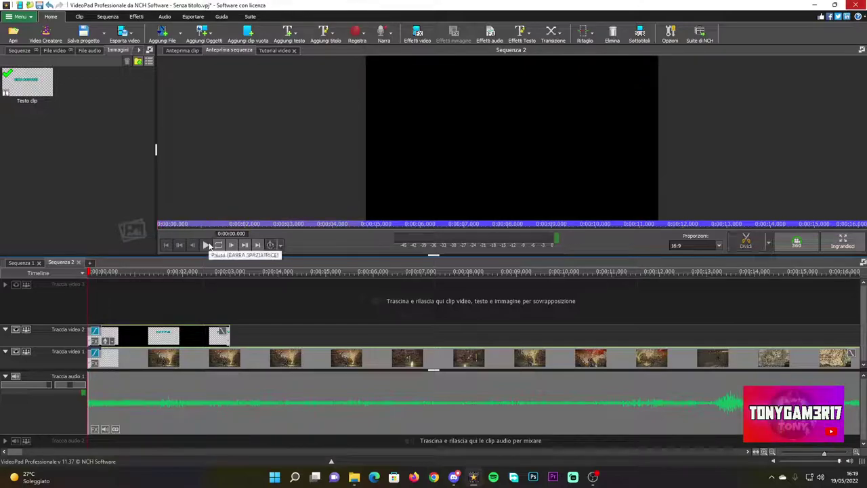
click(206, 246)
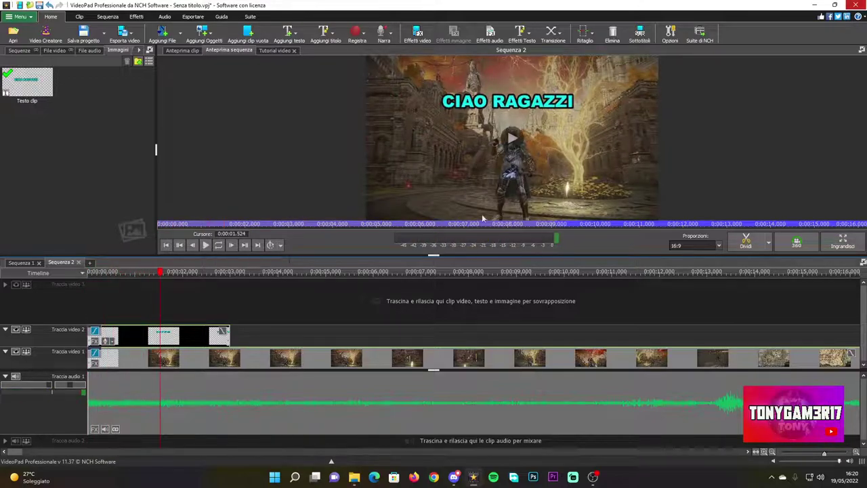
scroll(141, 330, down, 4)
key(space)
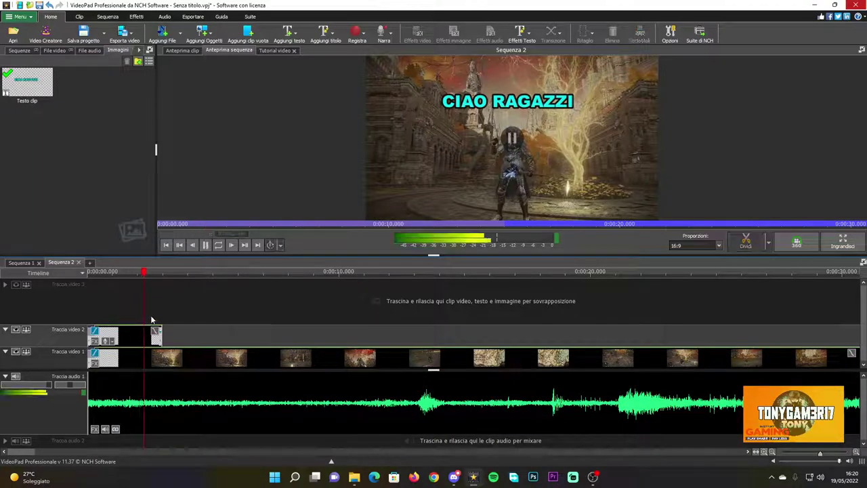
click(206, 245)
Reopen the CIAO RAGAZZI text clip, shift its title slightly up and left in the frame, and check it in the sequence preview
double_click(117, 342)
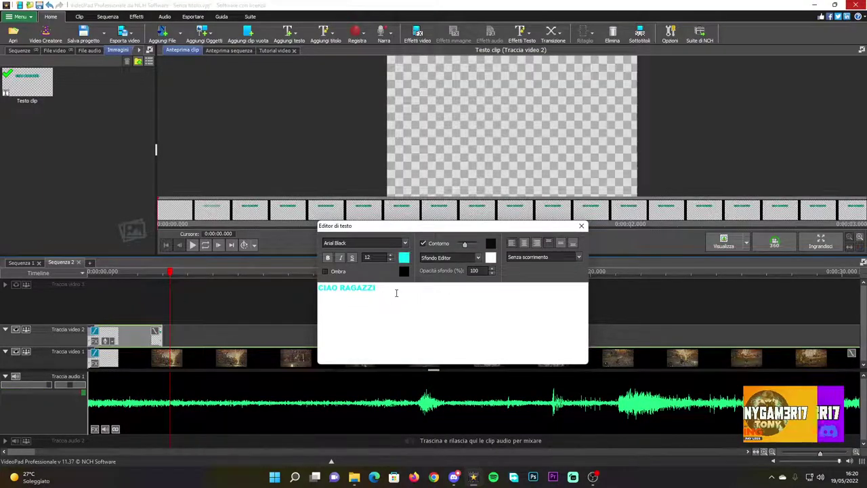
click(128, 272)
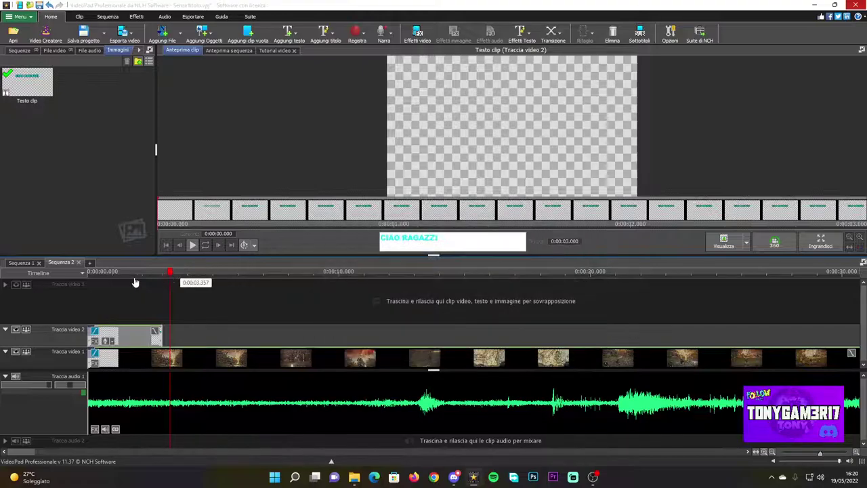
double_click(138, 338)
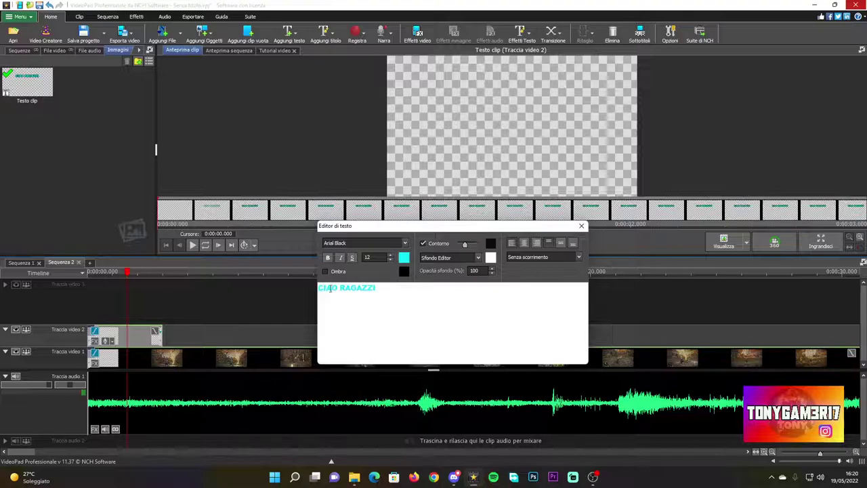
click(469, 112)
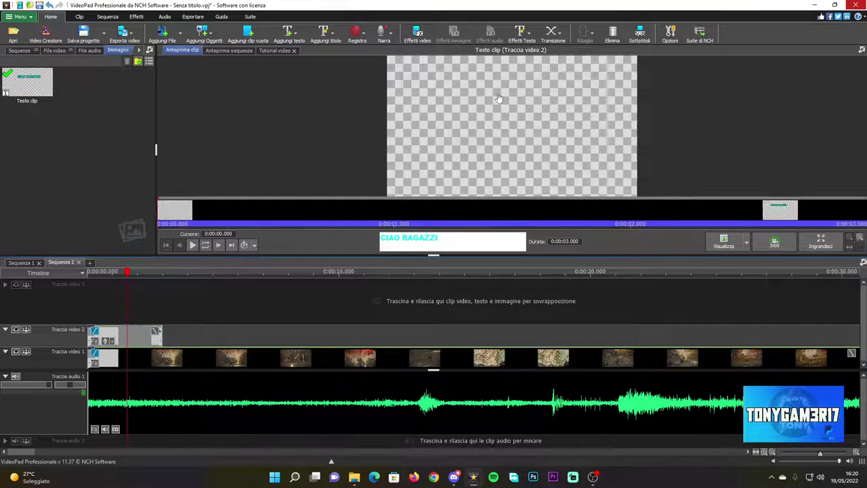
drag(126, 273, 121, 273)
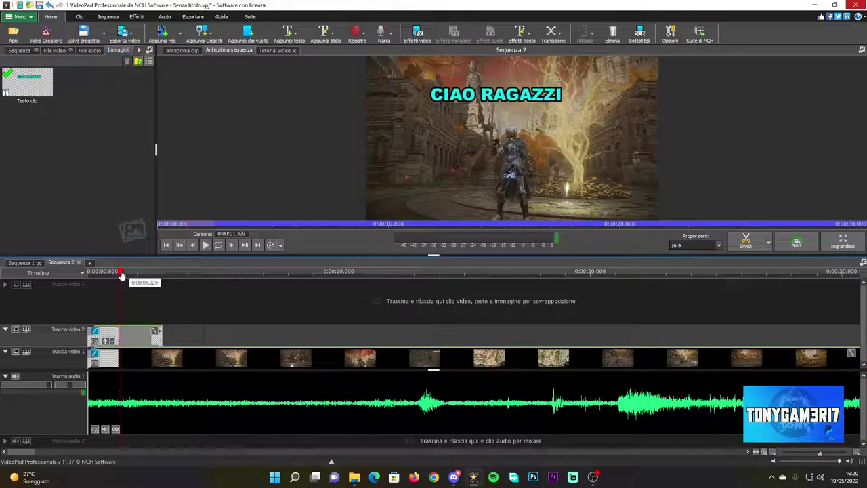
Try adding more text after CIAO RAGAZZI in the title clip, and close the text editor
double_click(135, 336)
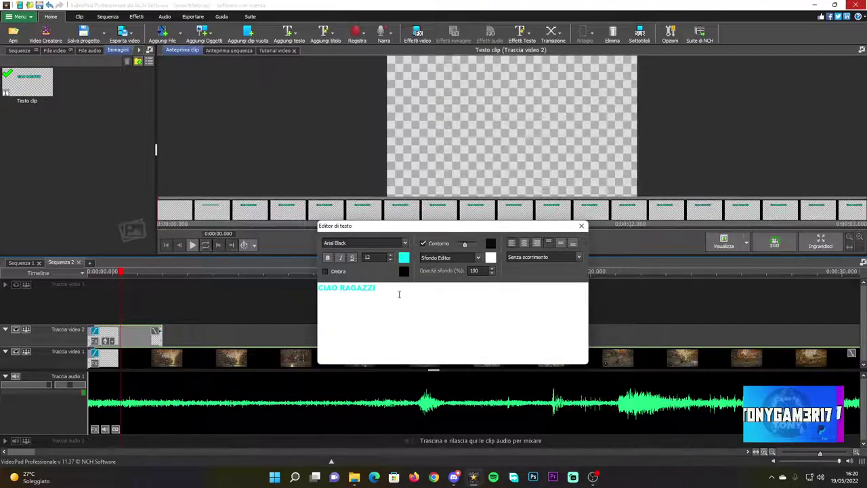
drag(399, 294, 323, 292)
click(389, 293)
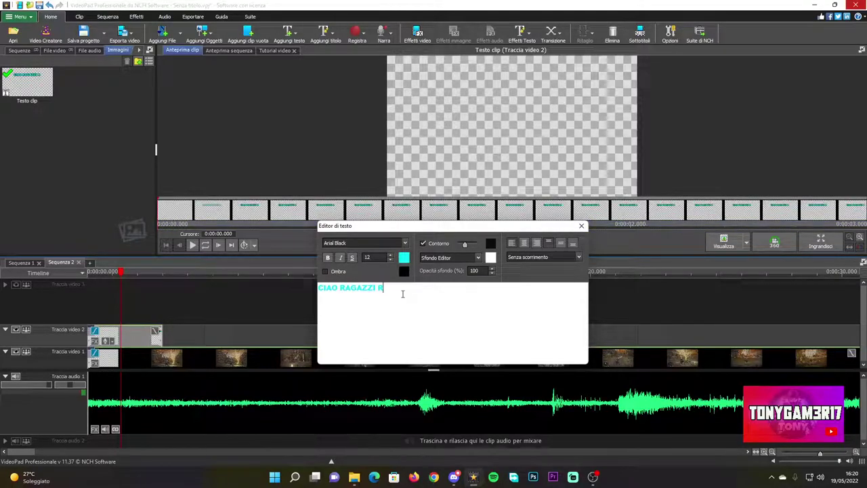
click(112, 274)
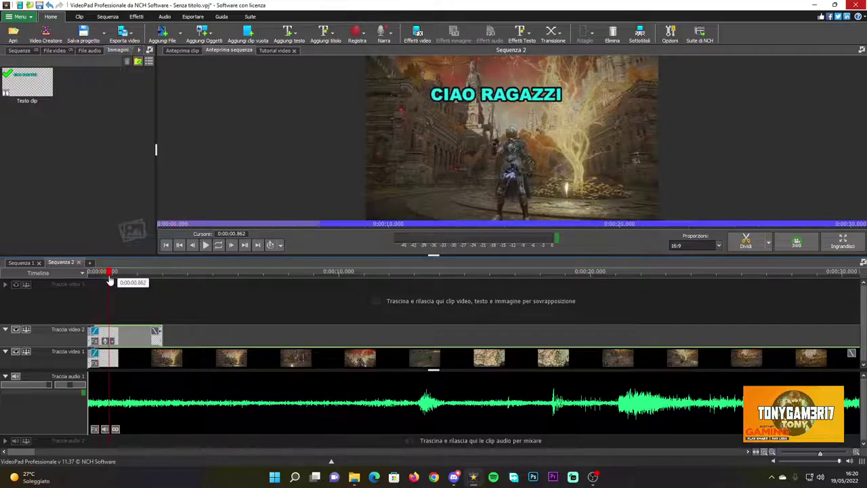
double_click(132, 339)
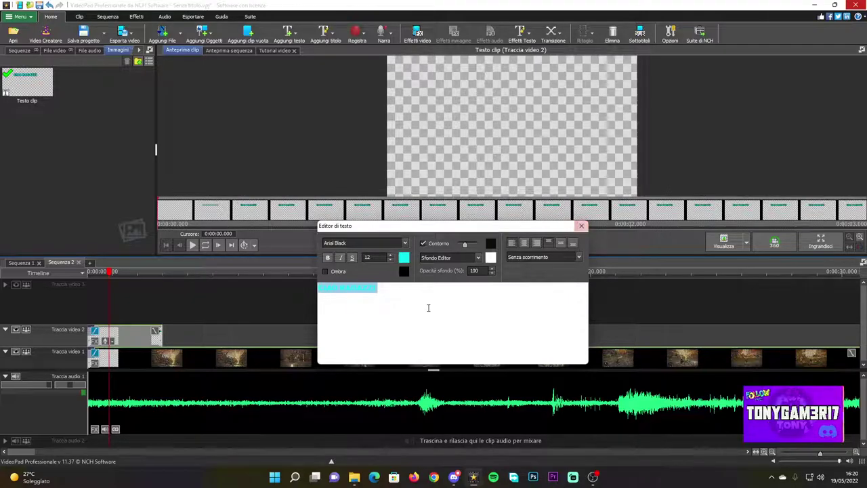
click(428, 308)
click(581, 227)
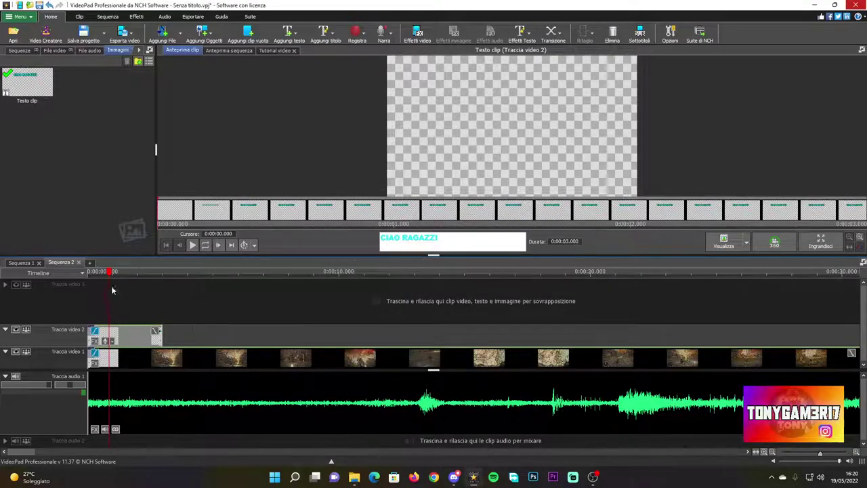
View the CIAO RAGAZZI title over the start of Sequence 2, and check its settings in the text editor
click(93, 278)
drag(92, 282, 94, 282)
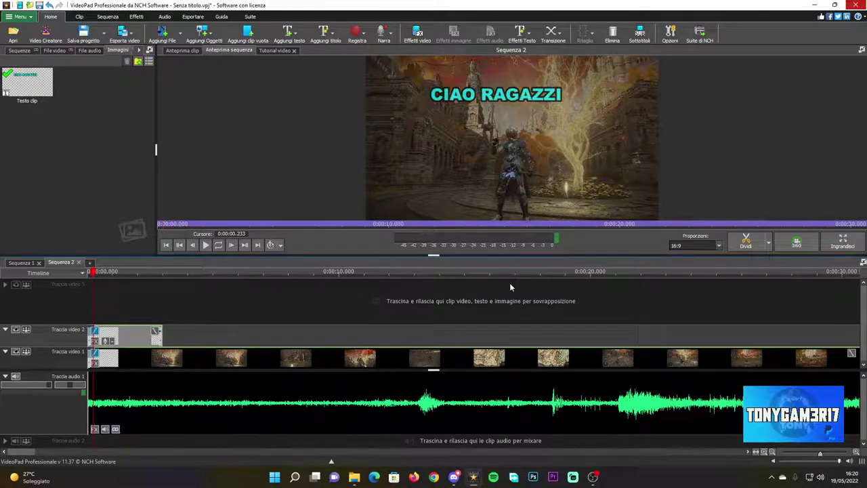
double_click(143, 344)
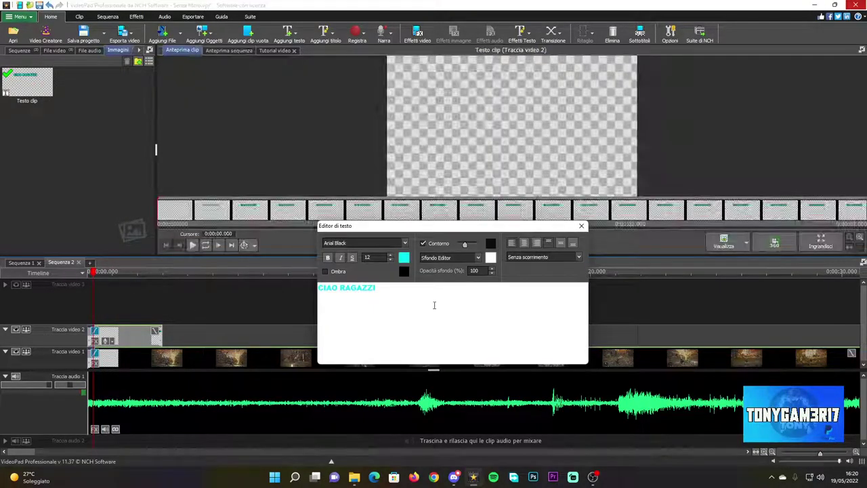
key(Escape)
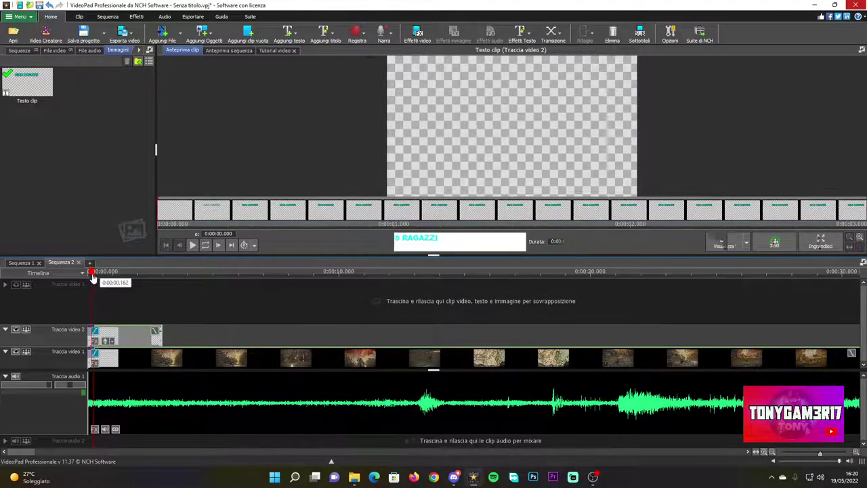
Add the 3D text animation Scorre e si allontana to video track 2 at about 0:00:04.076
drag(89, 280, 190, 291)
scroll(262, 387, down, 2)
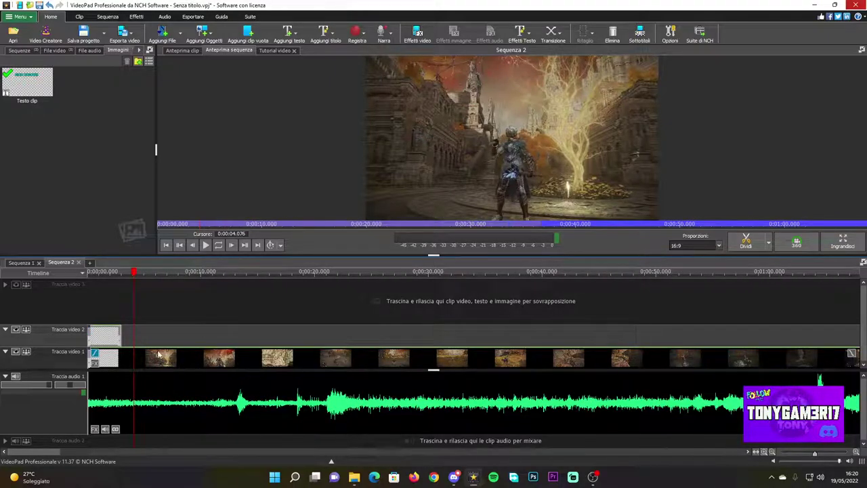
click(299, 41)
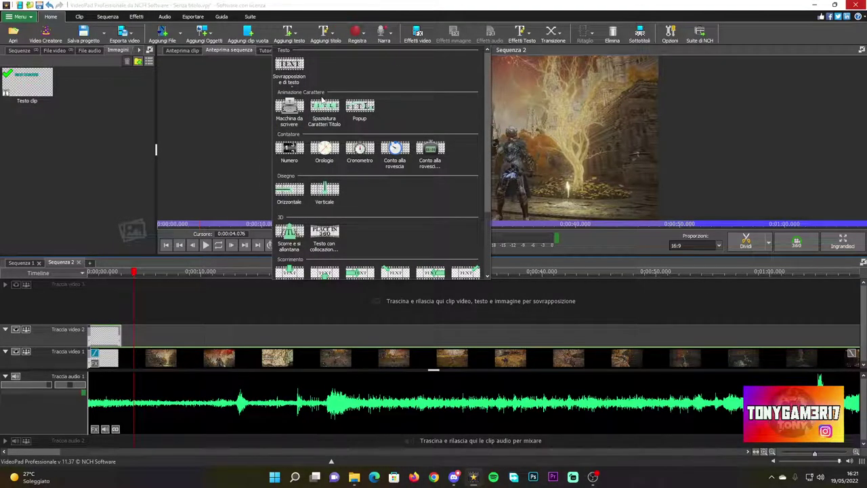
scroll(440, 189, down, 1)
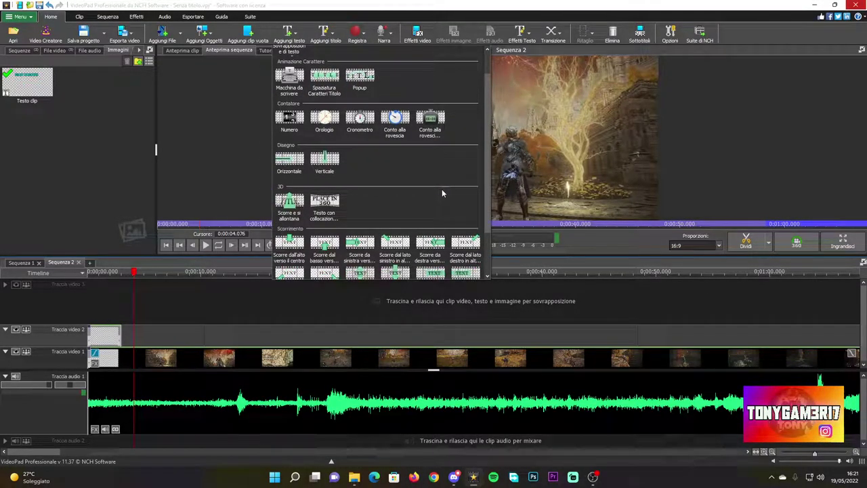
click(298, 211)
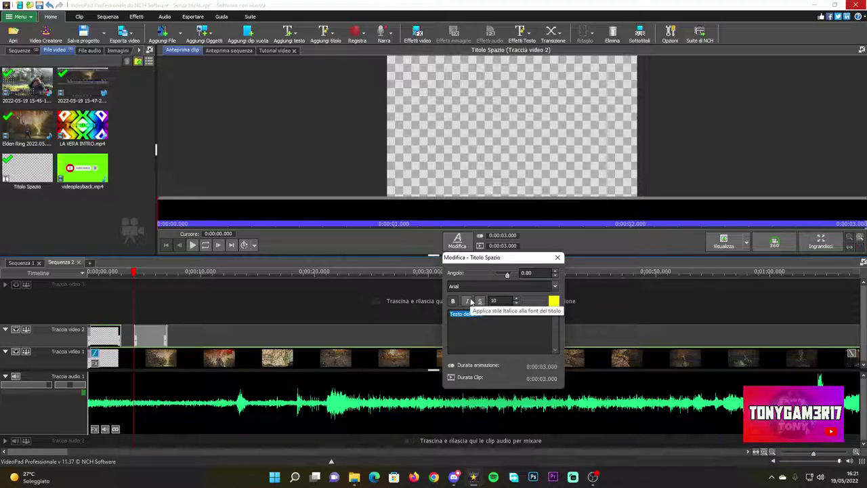
Enter COME ANDIAMO BELLA GENTE as the new title's text and set its font to GodOfWar
text(COME AN)
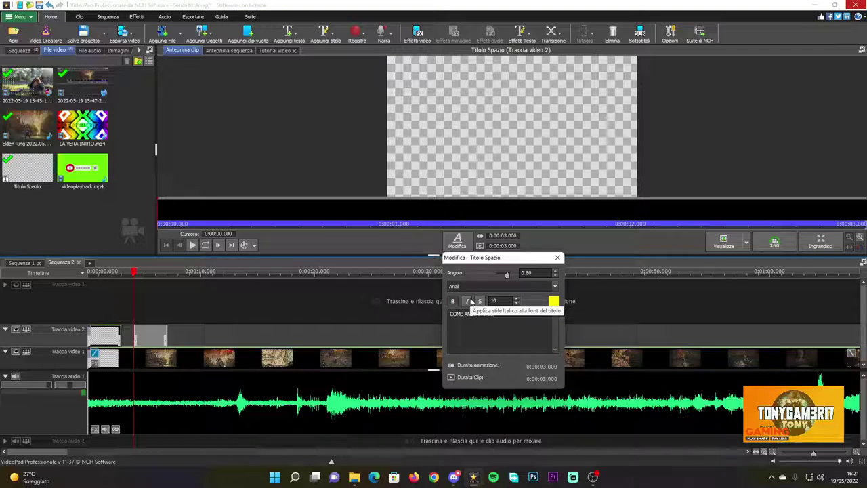
text(DIAMO BELLA GENTE)
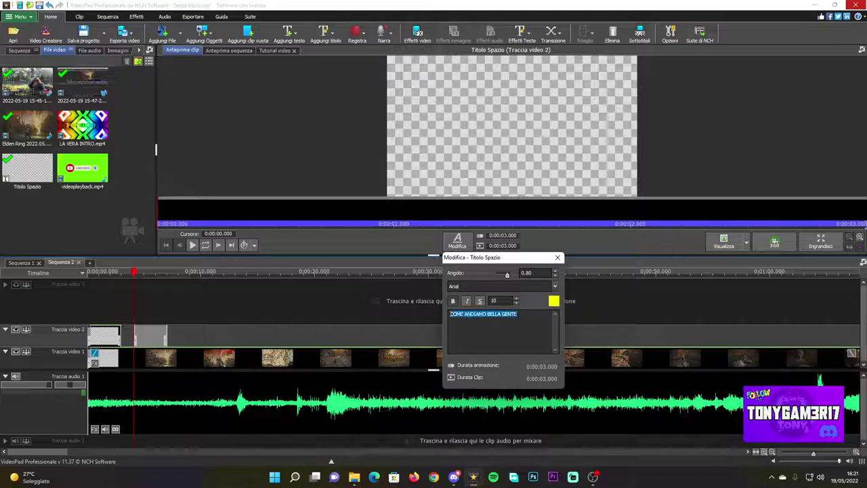
click(555, 286)
scroll(507, 125, down, 5)
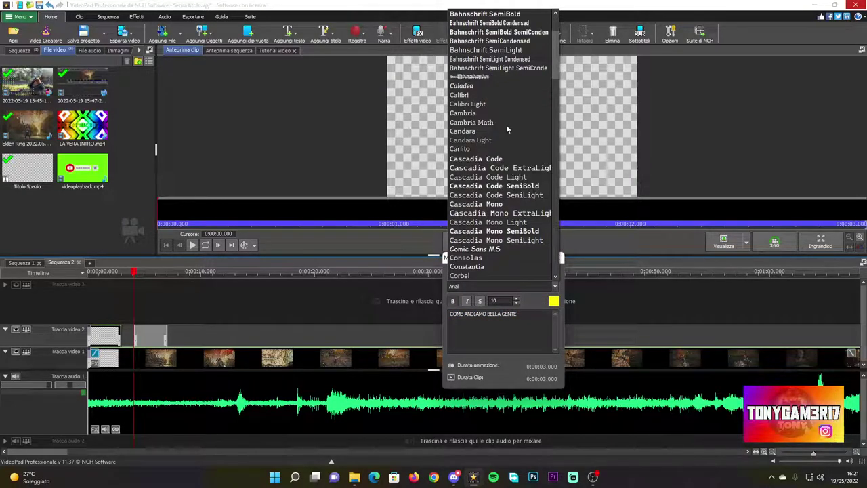
scroll(507, 129, down, 8)
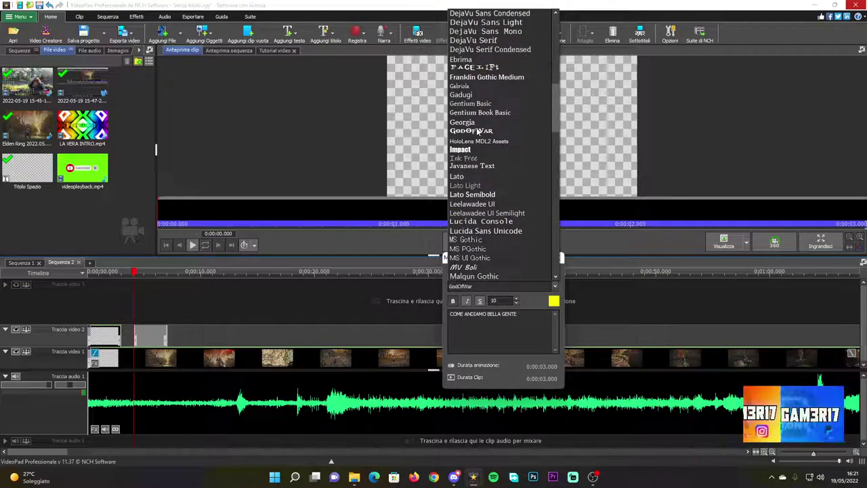
click(478, 131)
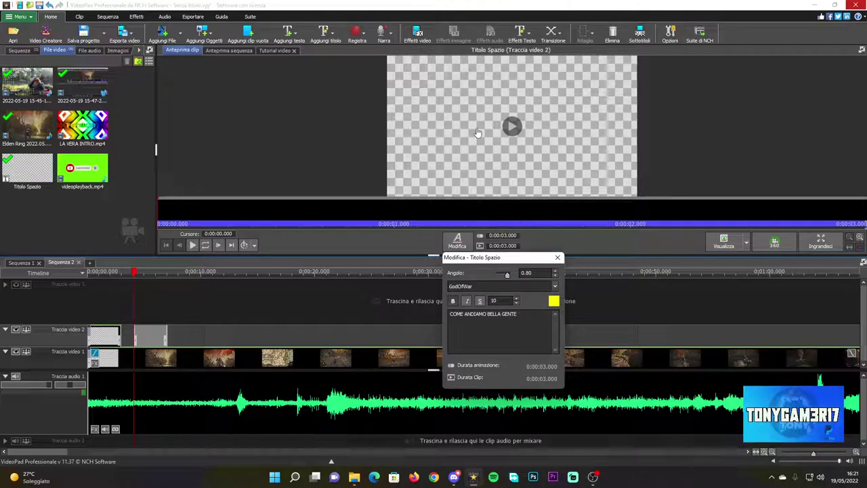
Enlarge the COME ANDIAMO BELLA GENTE title to nearly the full frame width at its start, and place it at the frame's lower edge
click(130, 279)
click(137, 278)
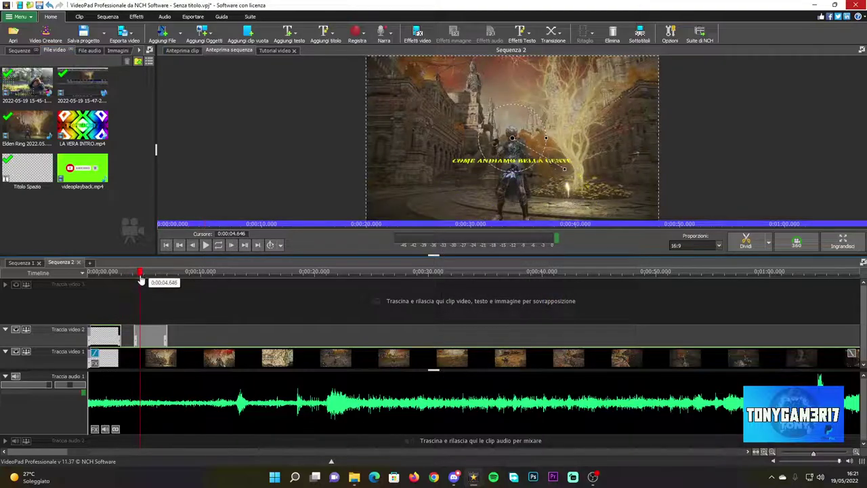
mouse_move(137, 277)
mouse_down()
mouse_move(167, 284)
mouse_move(134, 291)
mouse_up()
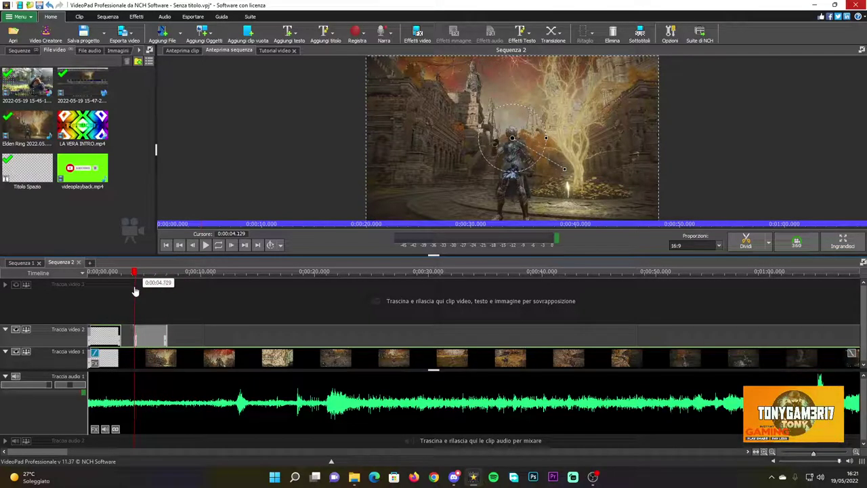
drag(564, 173, 581, 185)
mouse_move(135, 275)
mouse_down()
mouse_move(128, 281)
mouse_move(140, 278)
mouse_up()
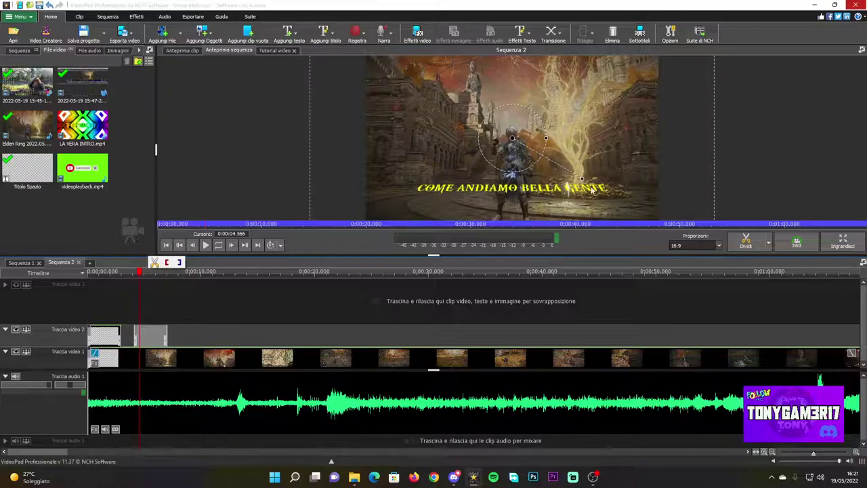
drag(579, 185, 590, 207)
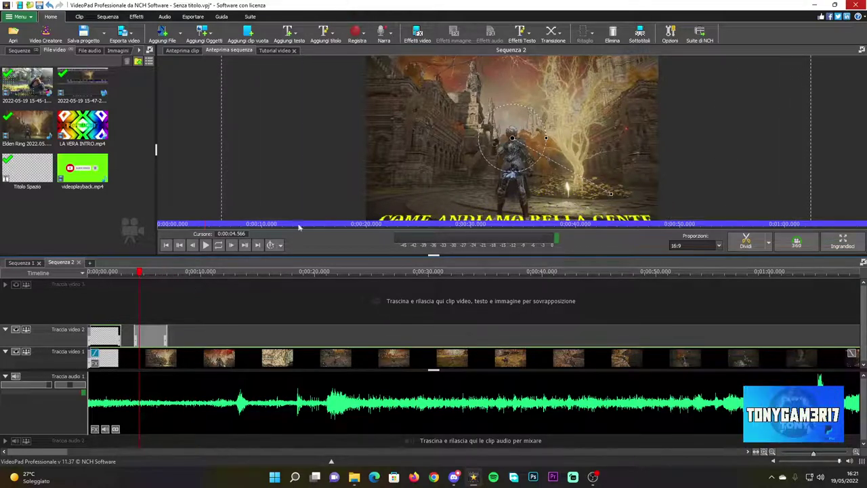
drag(537, 169, 521, 149)
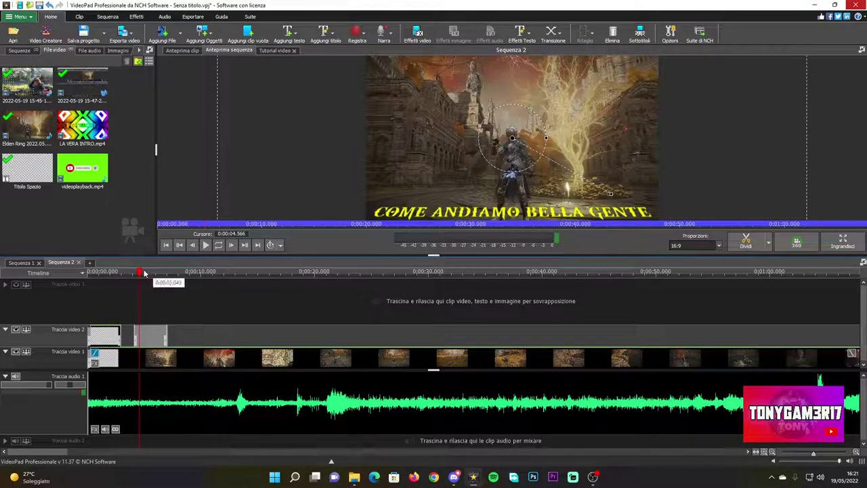
Extend the COME ANDIAMO BELLA GENTE clip to about 10.9 seconds and preview it in the sequence
mouse_move(140, 281)
mouse_down()
mouse_move(120, 281)
mouse_move(143, 283)
mouse_up()
drag(166, 332, 256, 332)
mouse_move(143, 276)
mouse_down()
mouse_move(116, 280)
mouse_move(132, 278)
mouse_up()
click(206, 245)
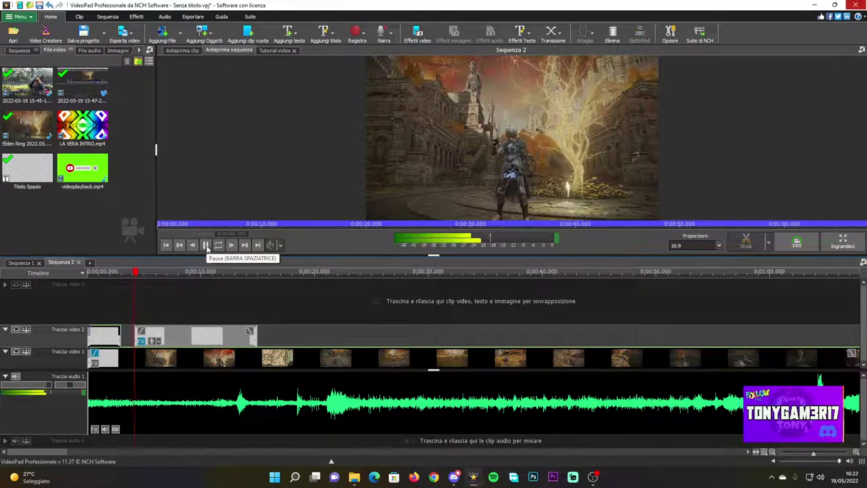
click(206, 244)
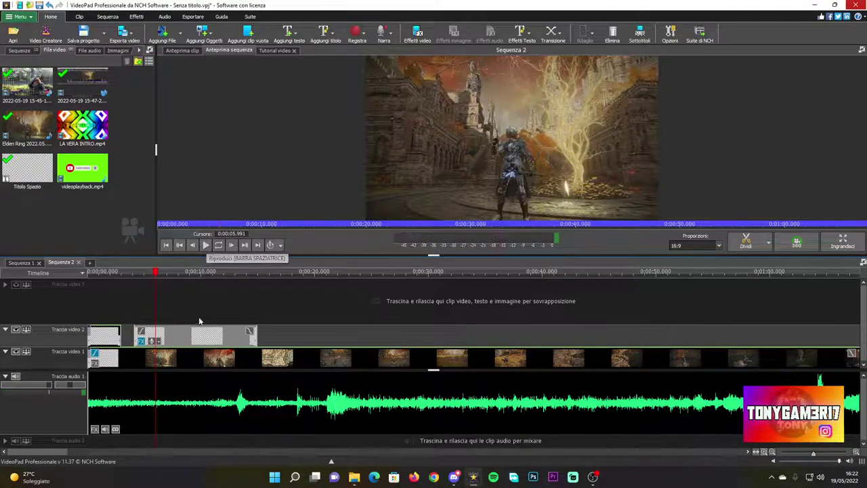
Set the COME ANDIAMO BELLA GENTE title's animation duration to 0:00:10.000
double_click(199, 337)
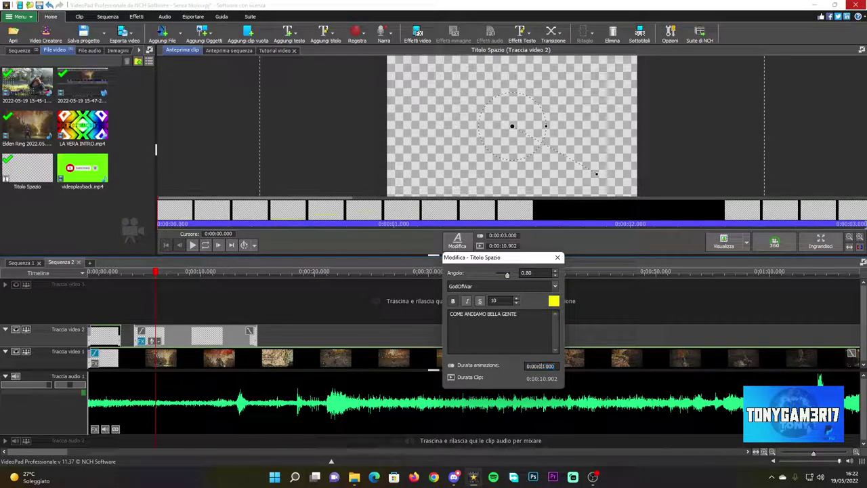
click(544, 366)
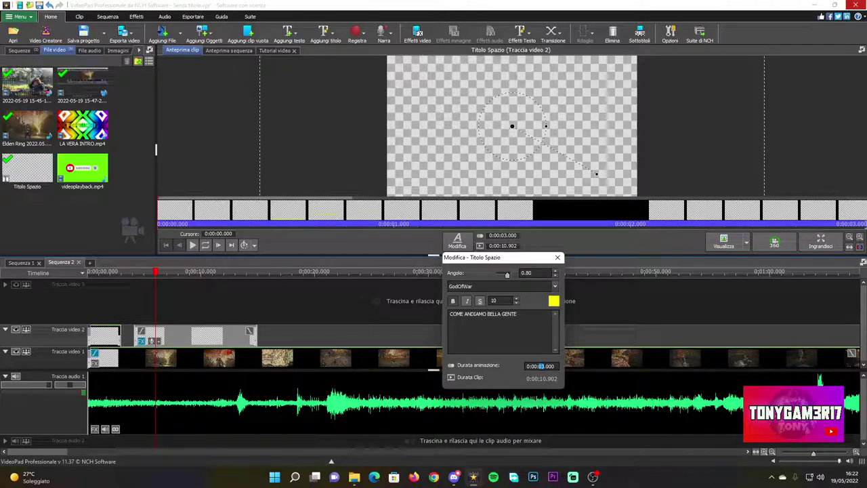
text(10)
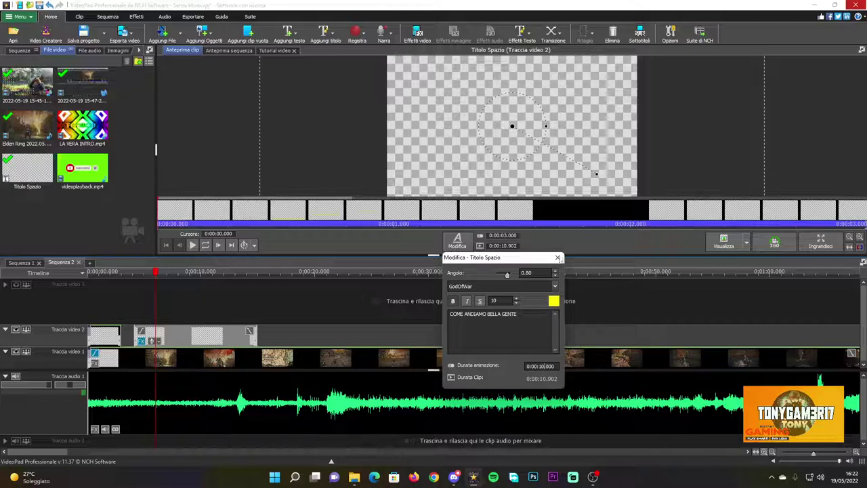
key(Return)
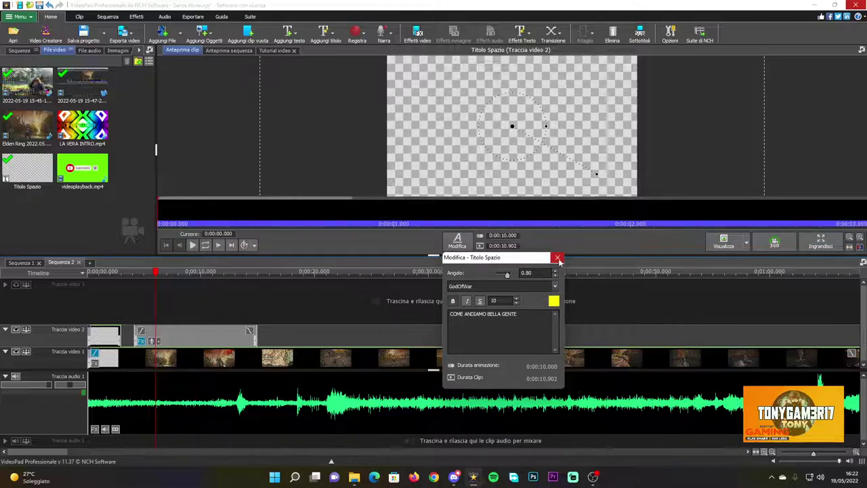
click(558, 258)
Play Sequence 2 from just before the COME ANDIAMO BELLA GENTE title to check its slower animation
click(132, 282)
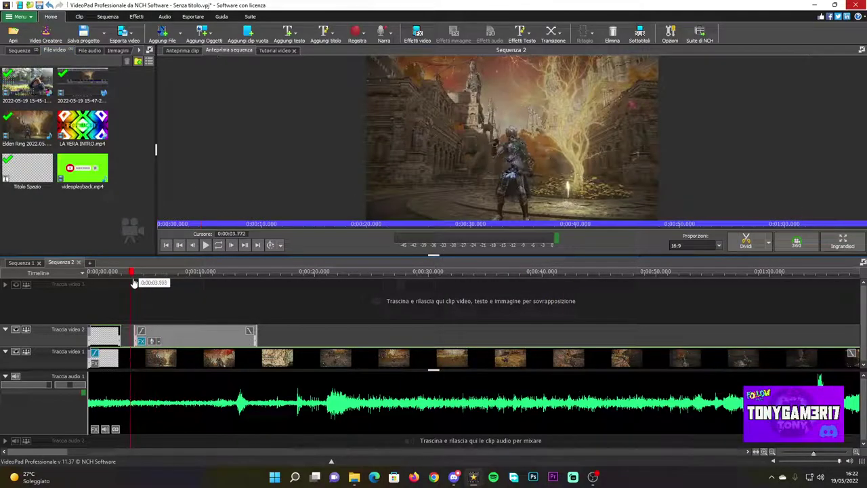
mouse_move(134, 282)
mouse_down()
mouse_move(165, 283)
mouse_move(131, 282)
mouse_up()
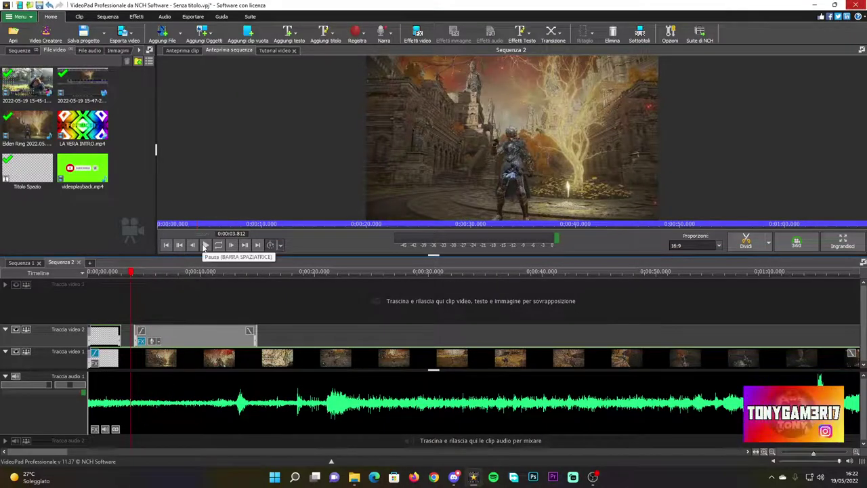
click(206, 246)
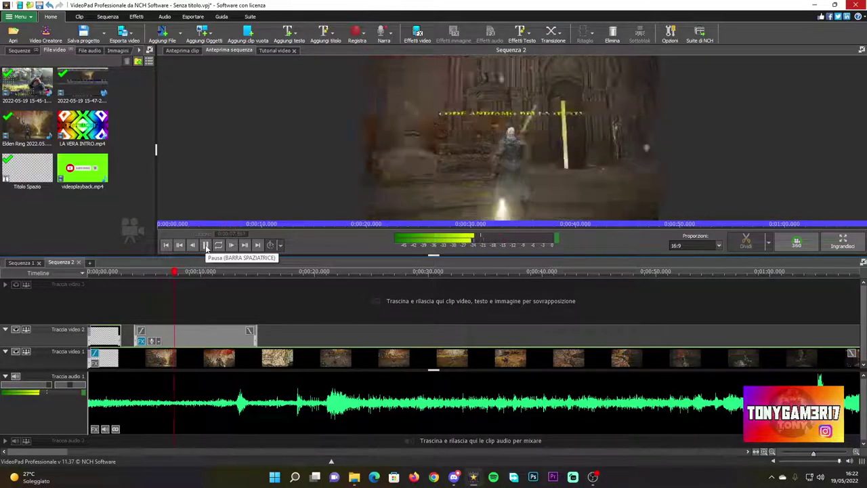
click(206, 246)
click(137, 286)
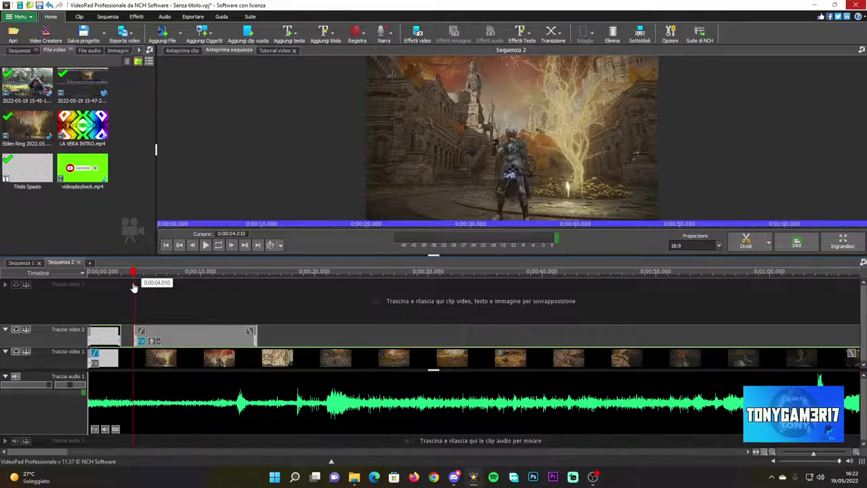
Delete the COME ANDIAMO BELLA GENTE title clip from video track 2
scroll(213, 335, down, 5)
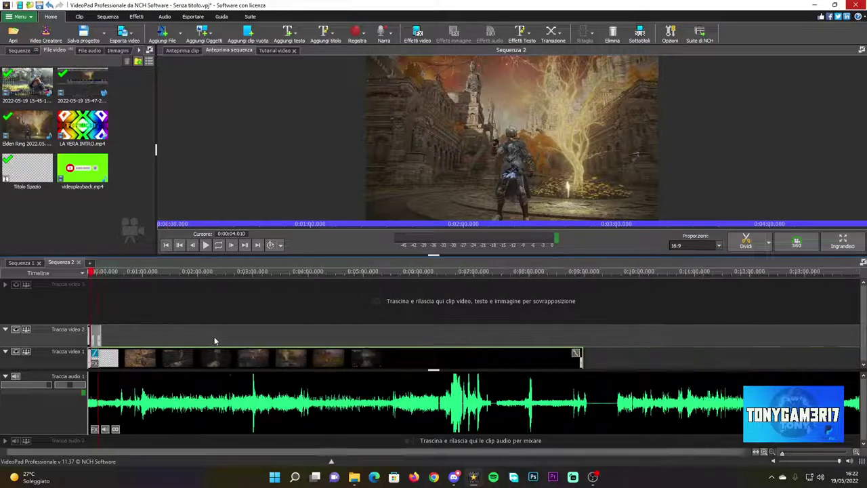
scroll(23, 358, up, 2)
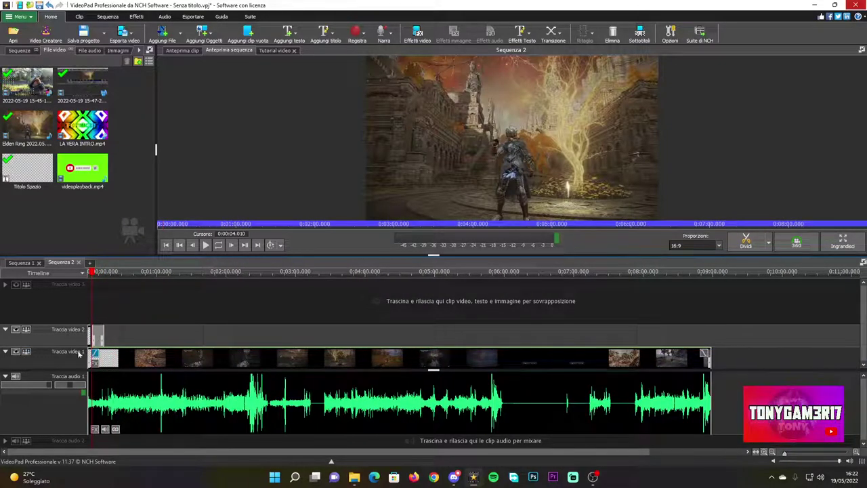
scroll(102, 342, up, 5)
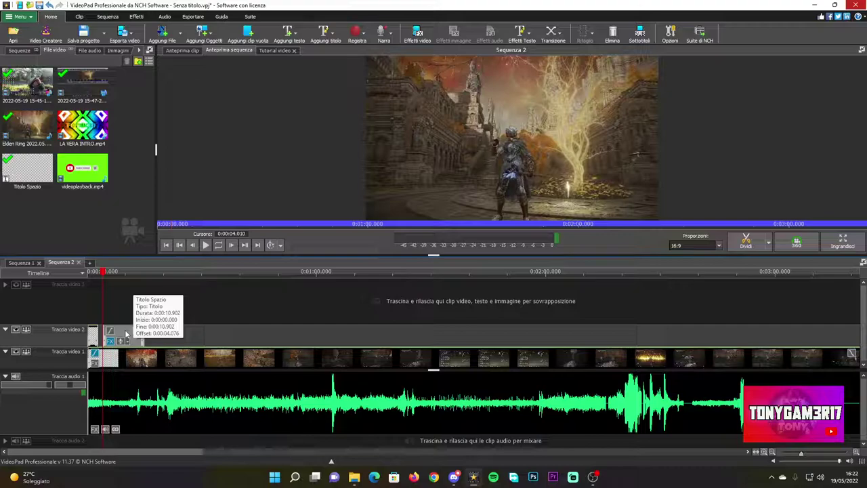
scroll(72, 358, down, 3)
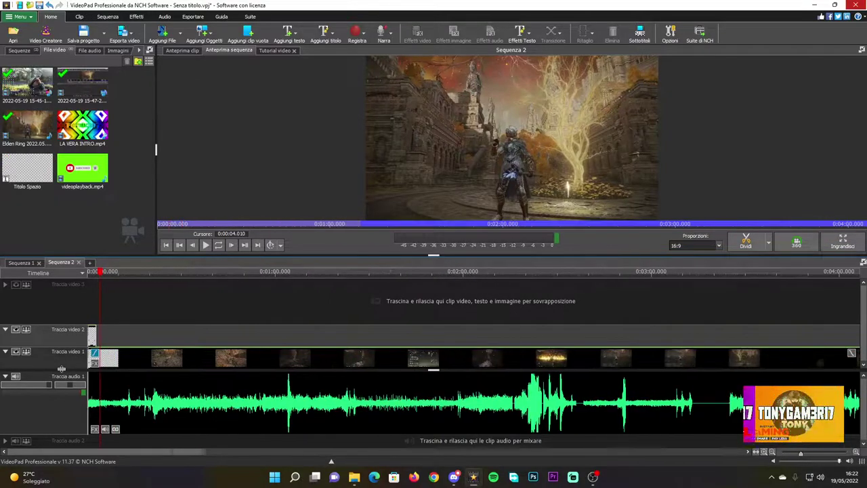
scroll(61, 369, down, 2)
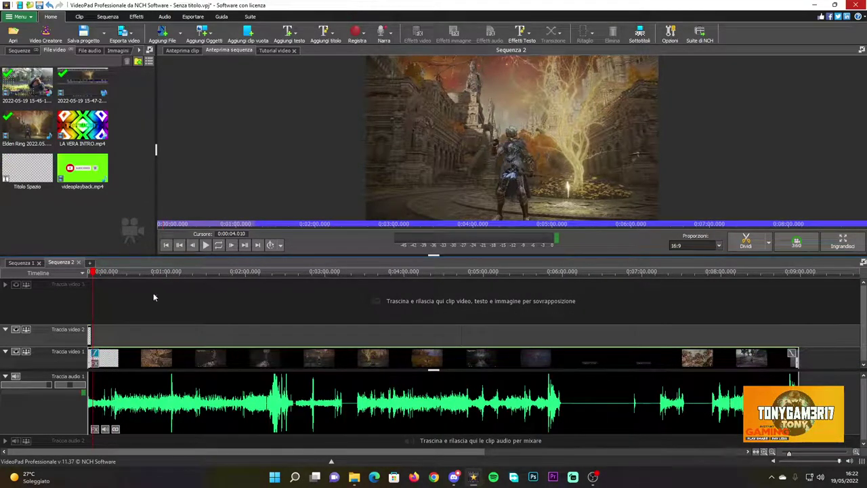
Open the narration recorder with the Sequence 2 playhead just after the CIAO RAGAZZI title, at about 0:00:03.961
mouse_move(93, 278)
mouse_down()
mouse_move(102, 282)
mouse_move(88, 284)
mouse_up()
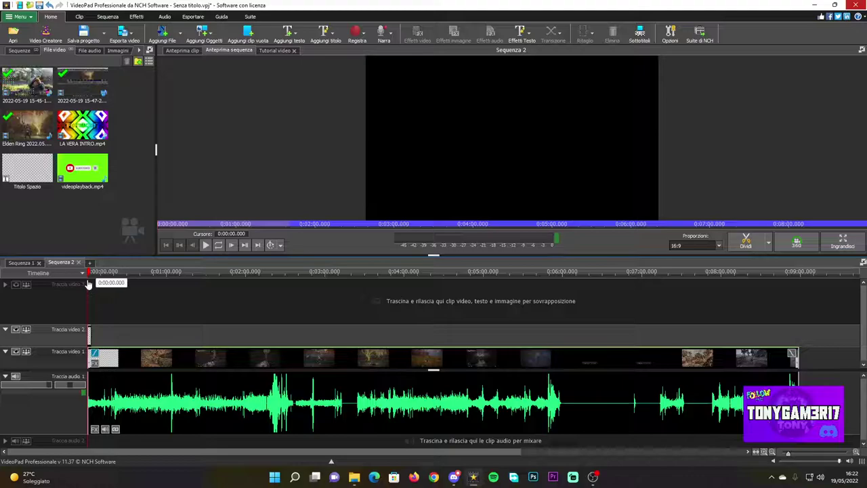
scroll(80, 285, up, 2)
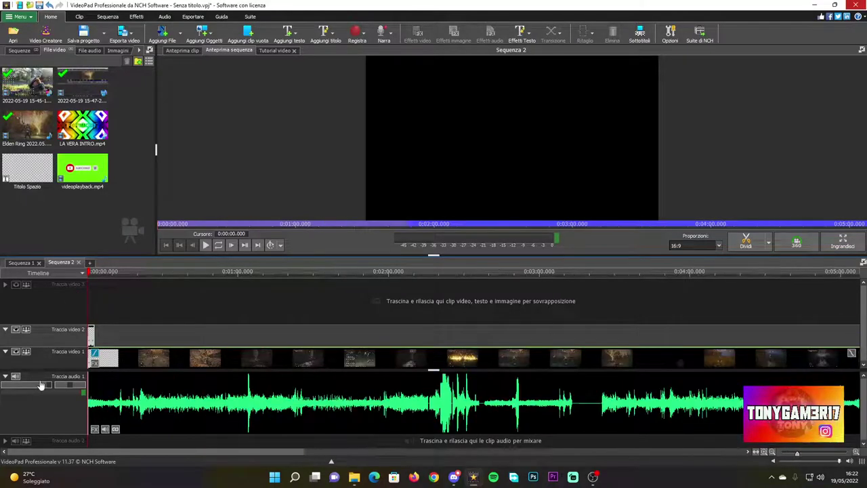
drag(87, 284, 100, 283)
click(390, 34)
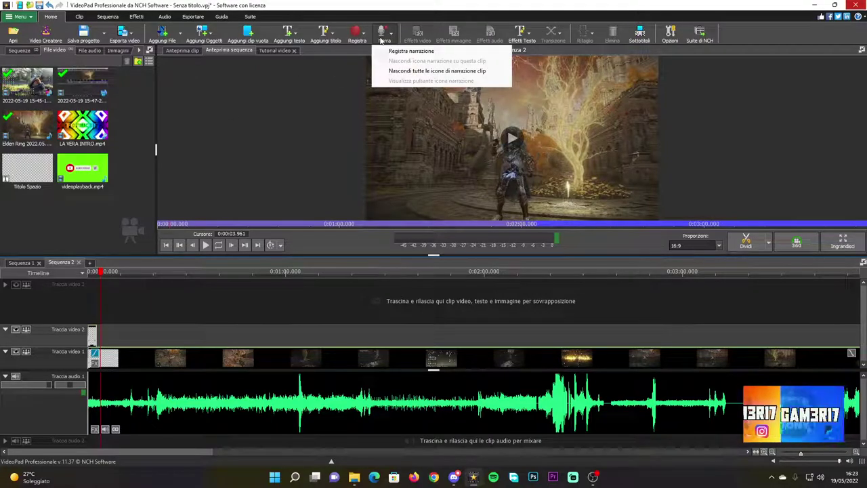
click(400, 53)
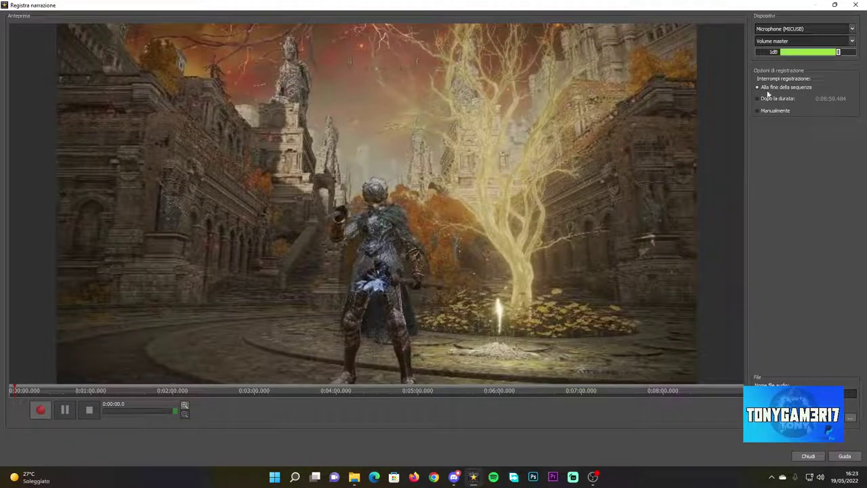
Review the available recording devices and try master volume levels such as 2 dB and 7 dB, finishing at 1 dB
click(813, 29)
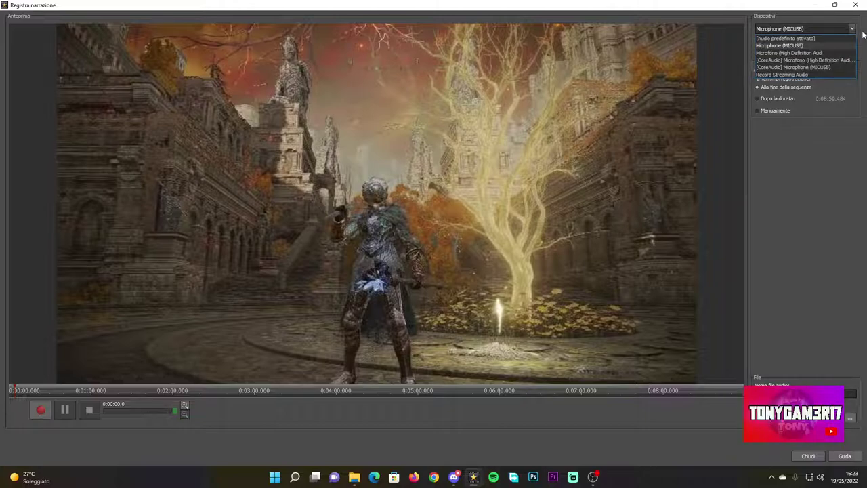
click(824, 29)
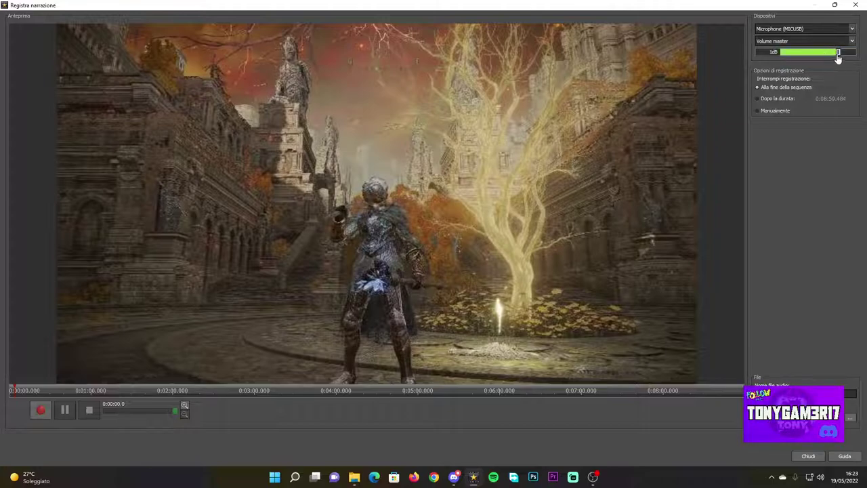
drag(837, 53, 833, 53)
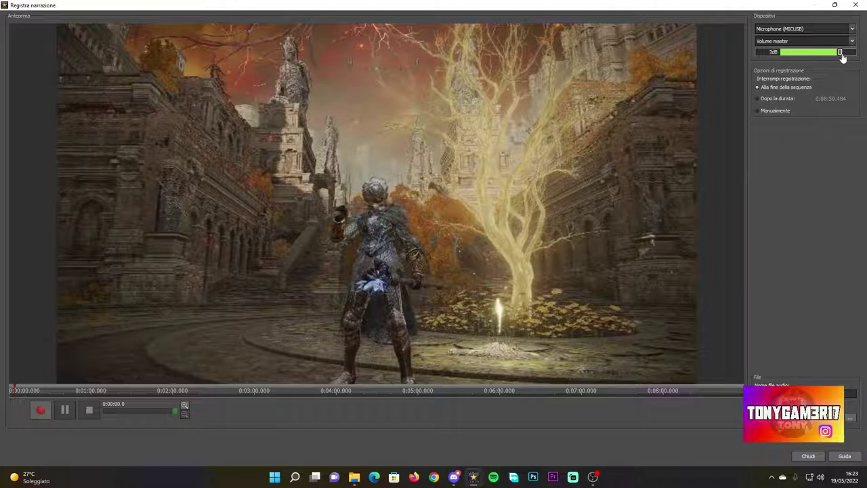
drag(846, 57, 842, 57)
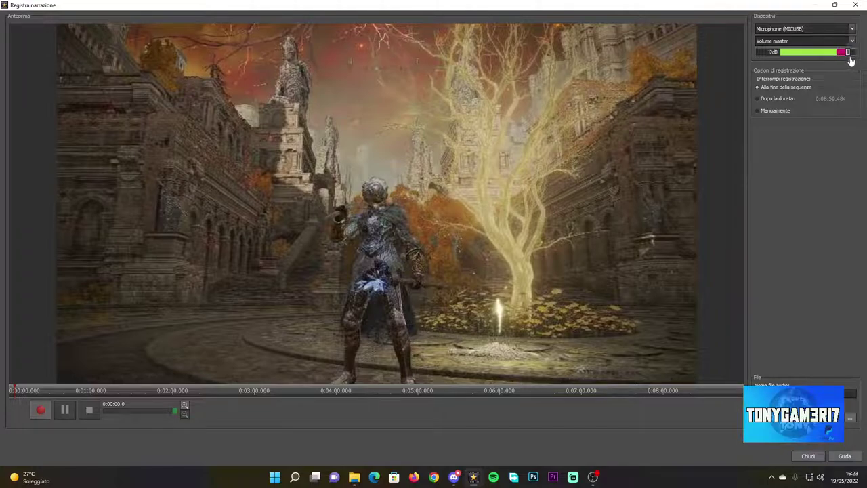
drag(843, 59, 851, 59)
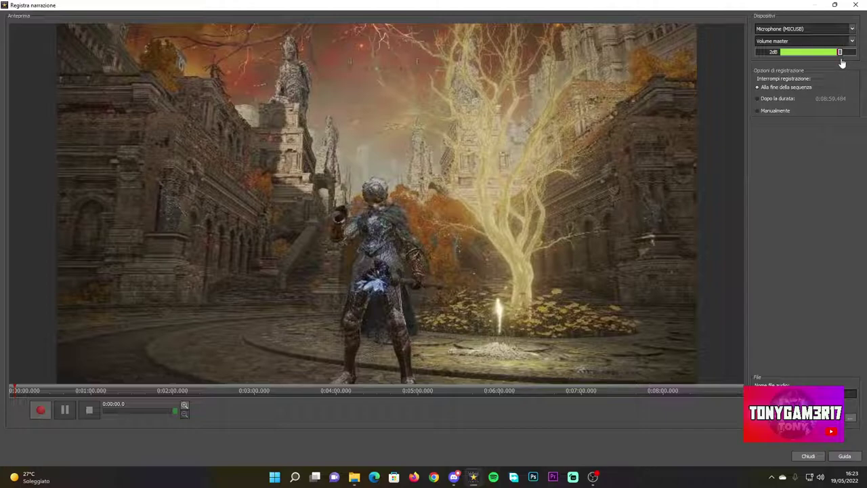
drag(840, 63, 842, 63)
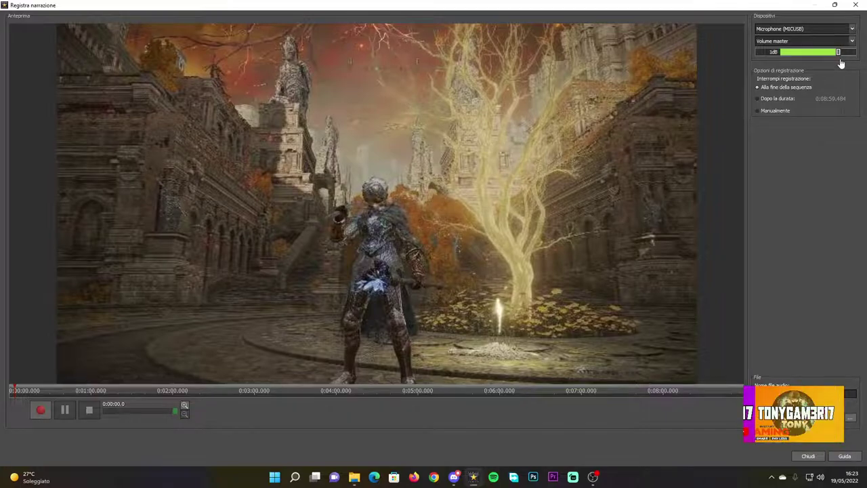
Record about 5.5 seconds of narration over the gameplay and play its beginning back in the sequence
click(39, 410)
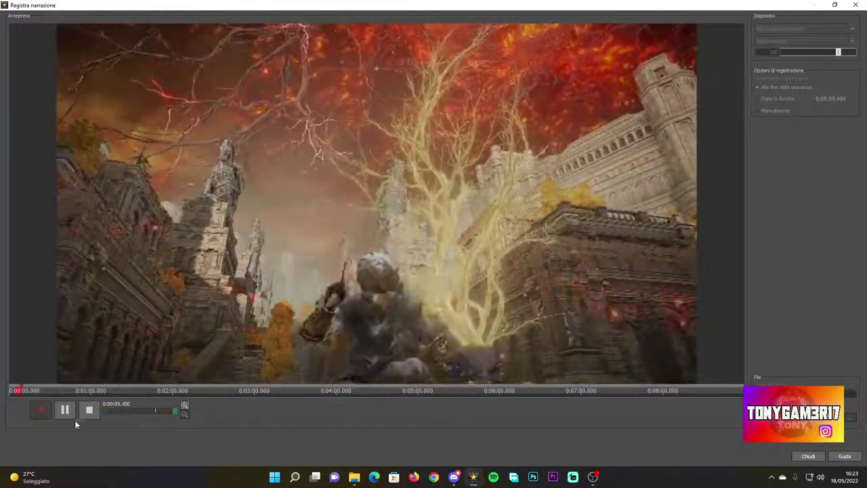
click(88, 411)
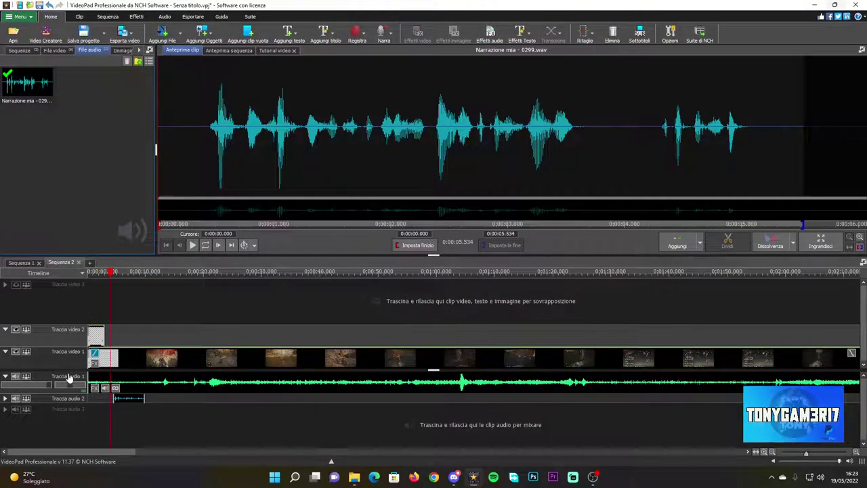
scroll(68, 379, up, 5)
click(227, 402)
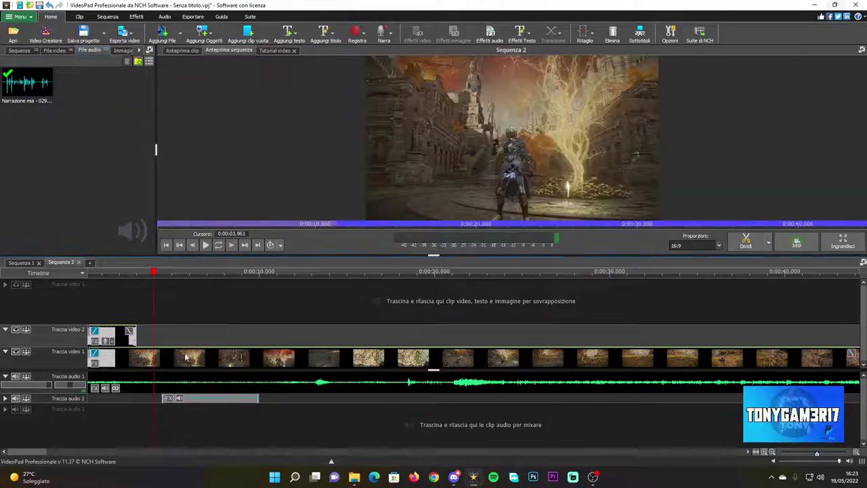
click(206, 245)
click(206, 245)
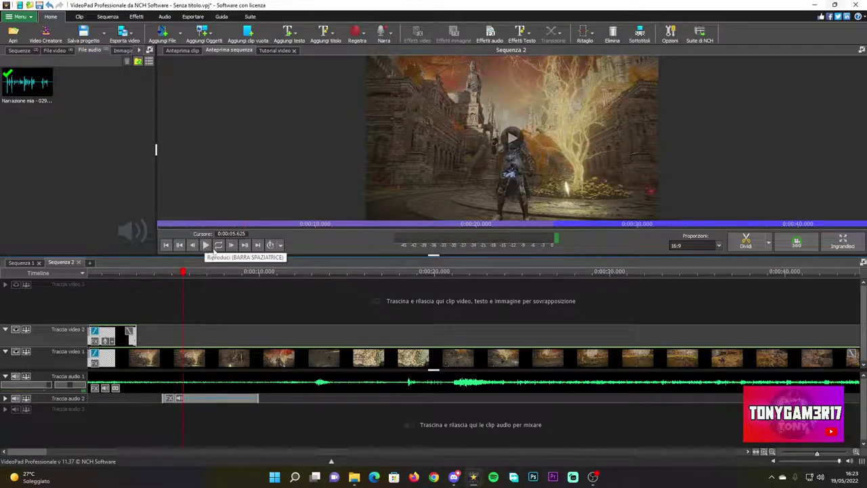
Split the gameplay clip at the start and end of the narration, at about 0:00:04.317 and 0:00:09.992
scroll(204, 355, down, 2)
scroll(197, 356, down, 1)
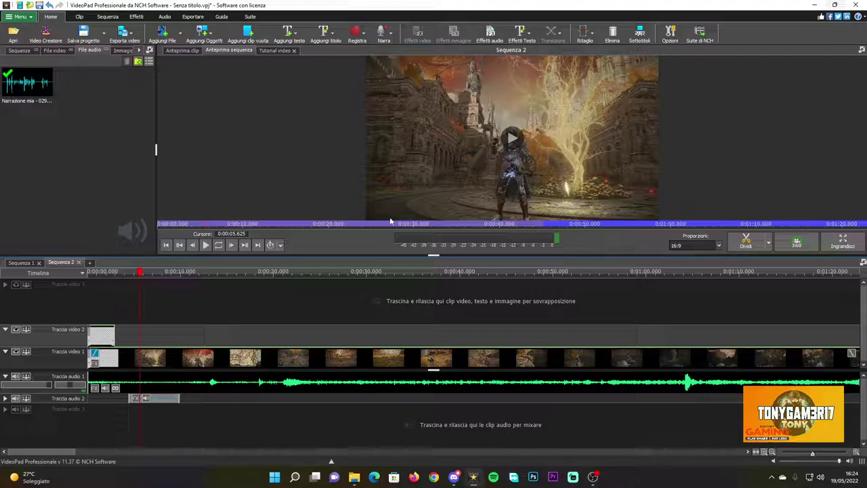
drag(139, 277, 133, 277)
click(128, 274)
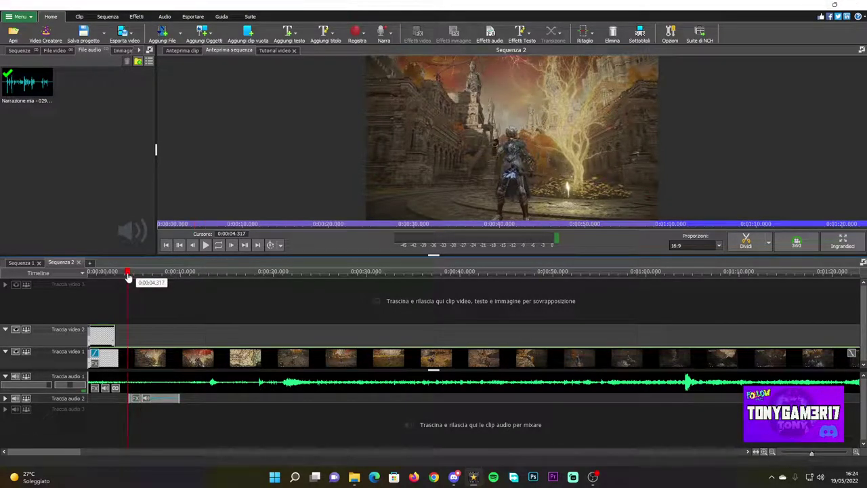
key(ctrl+t)
drag(130, 274, 181, 275)
key(ctrl+t)
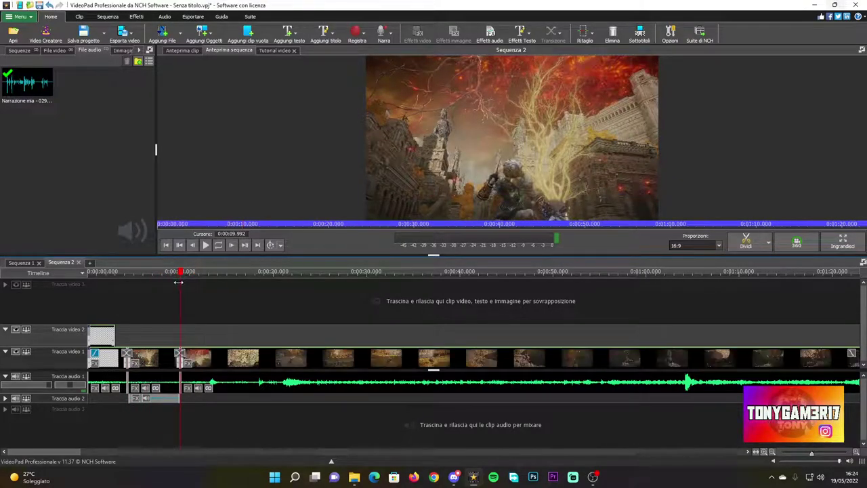
Lower the clip volume of the gameplay section between the two cuts to about 3
scroll(75, 402, up, 3)
click(207, 390)
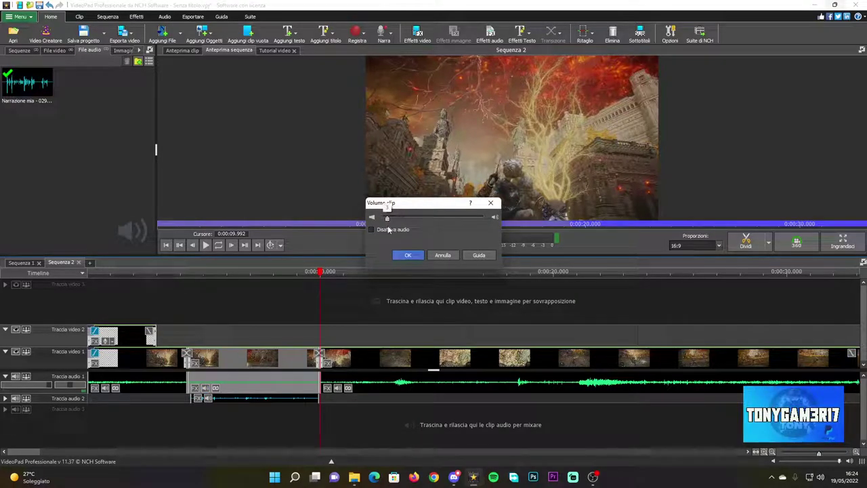
click(408, 255)
Play Sequence 2 from just before the first cut to hear the narration over the quieter gameplay audio
scroll(370, 328, down, 3)
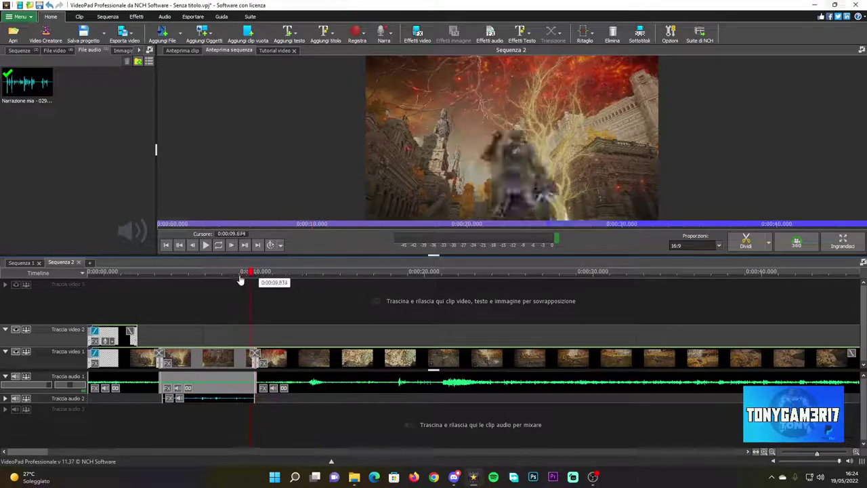
click(153, 278)
click(207, 246)
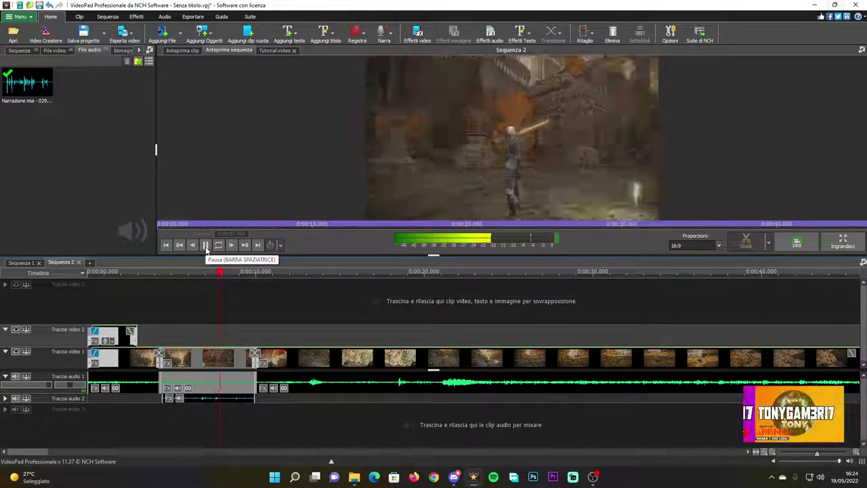
click(206, 245)
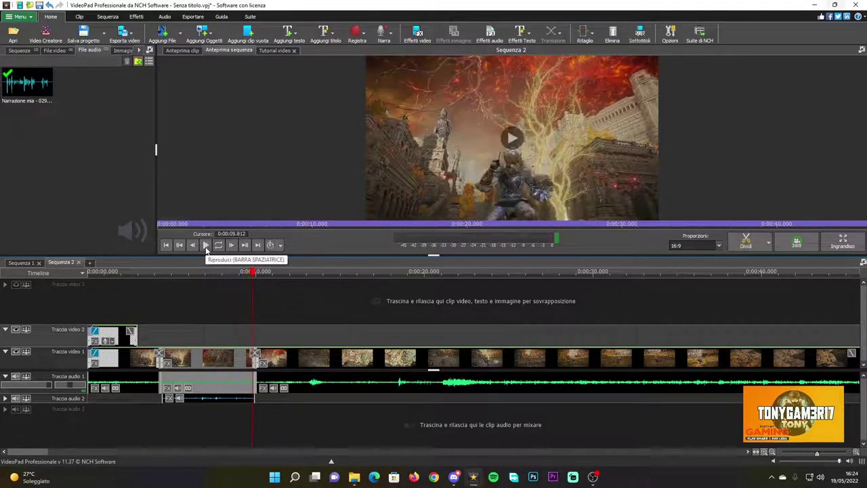
Play across the first cut from about 0:00:04.018 to check how abruptly the gameplay volume changes there
scroll(115, 391, up, 3)
scroll(115, 391, up, 2)
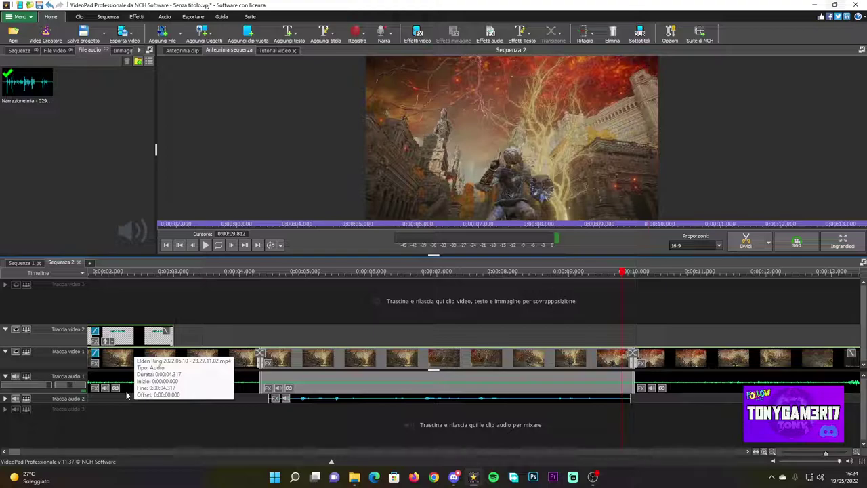
click(241, 331)
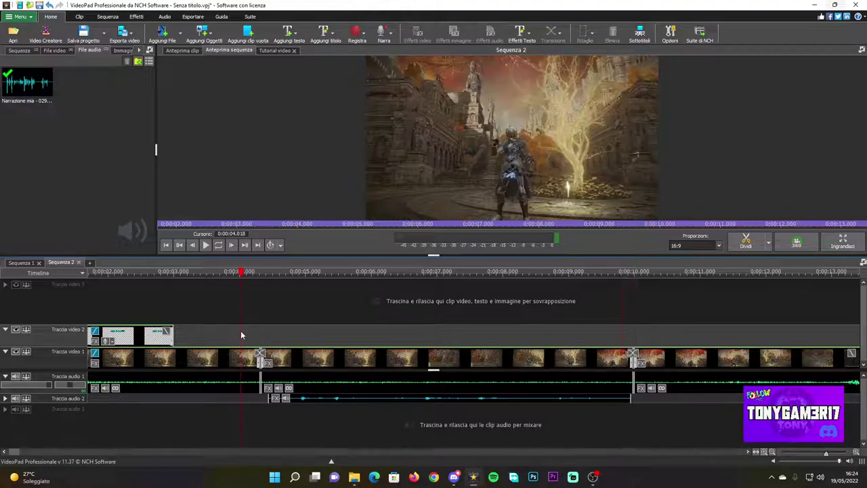
click(206, 245)
click(206, 246)
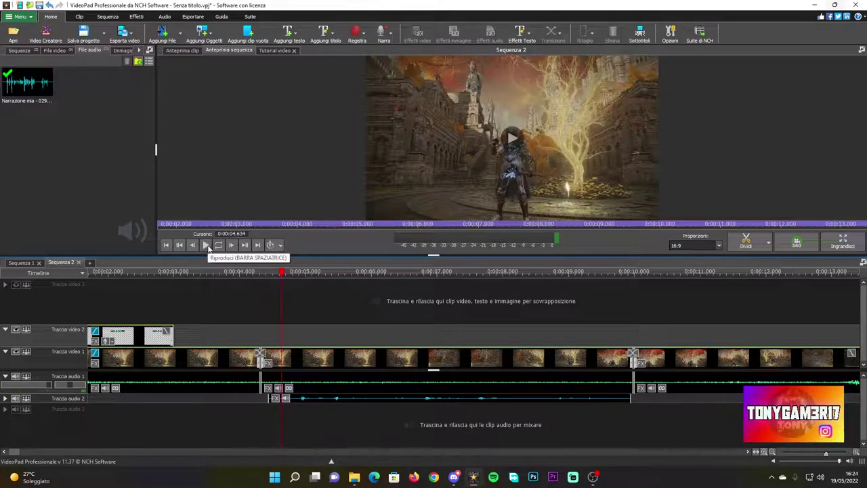
click(291, 275)
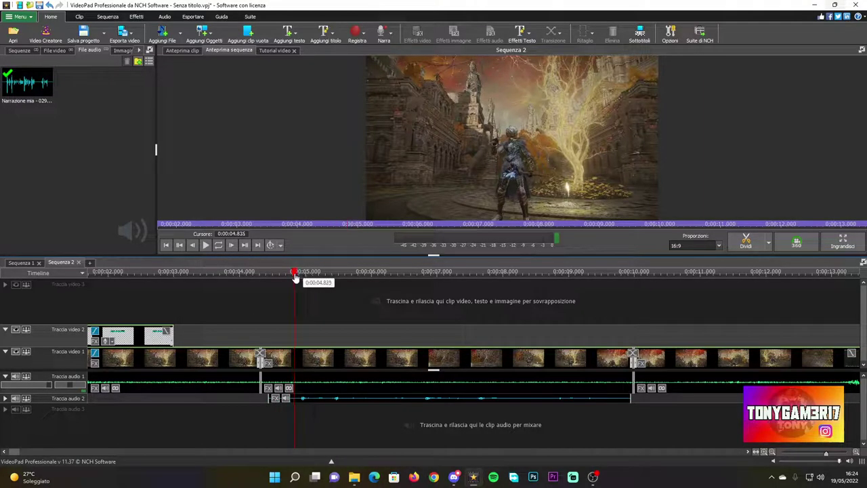
click(260, 275)
click(222, 272)
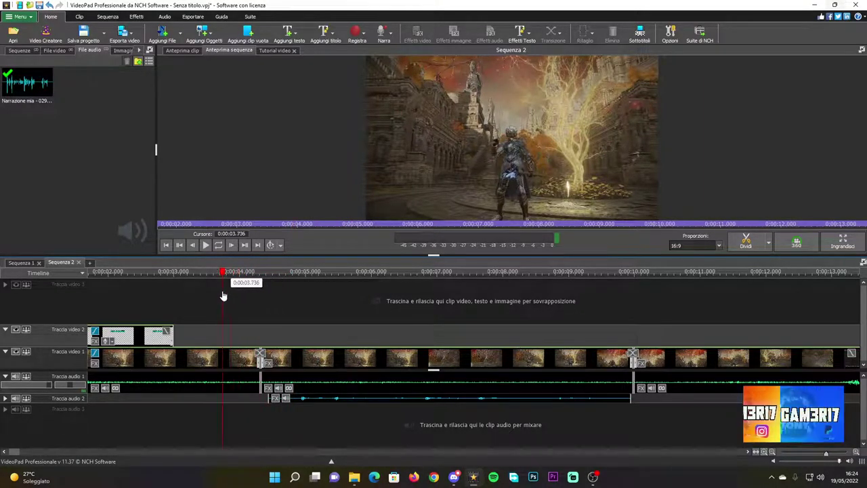
Unlink the audio from the first gameplay section's video, before the first cut
click(235, 355)
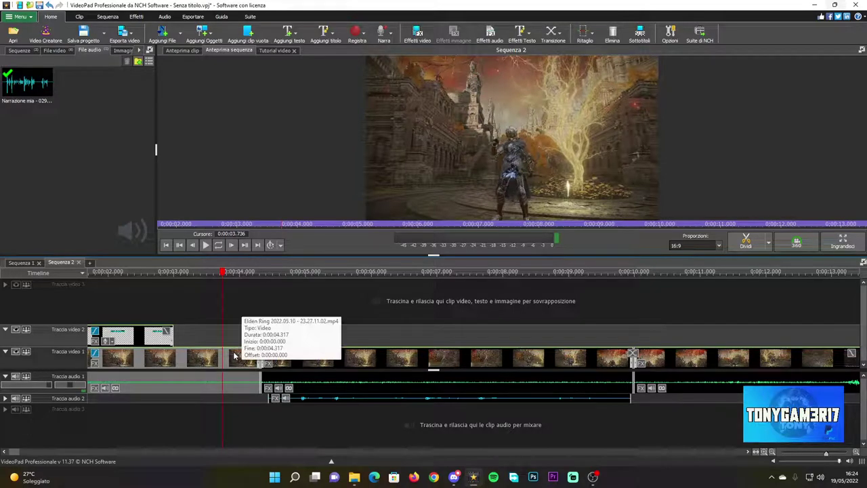
right_click(254, 354)
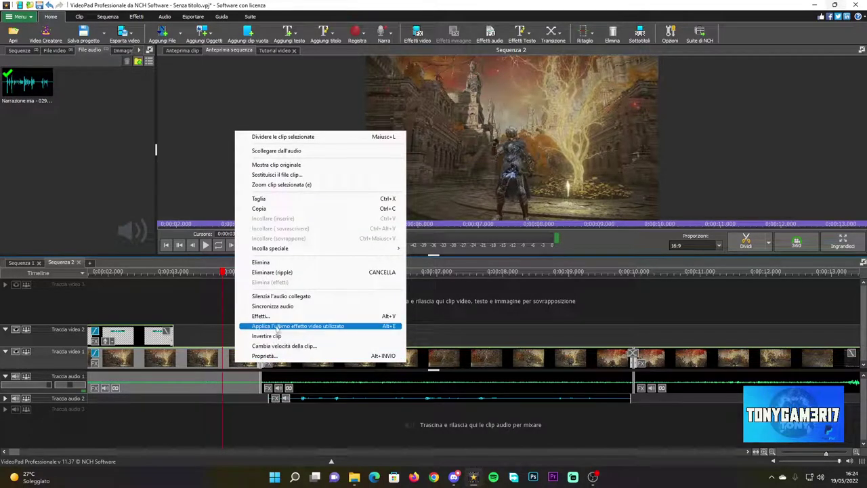
right_click(189, 356)
click(229, 146)
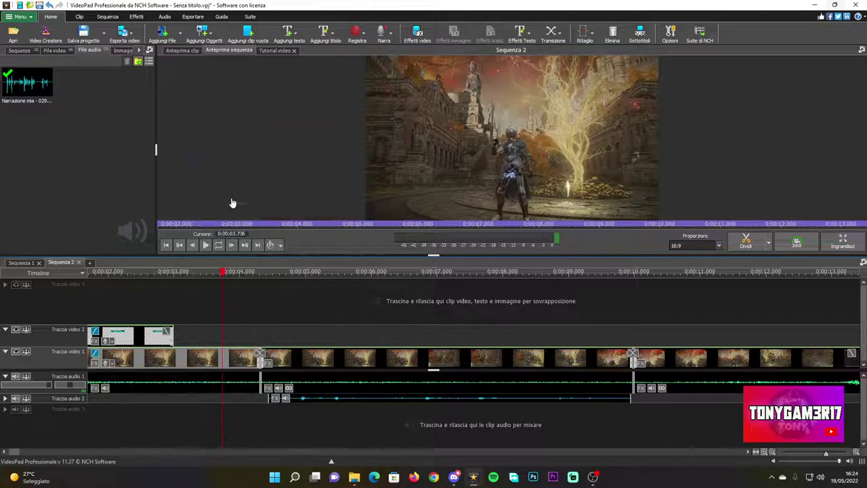
Apply a fade-out (Dissolvenza in uscita) to the first gameplay section's audio on audio track 1
right_click(198, 383)
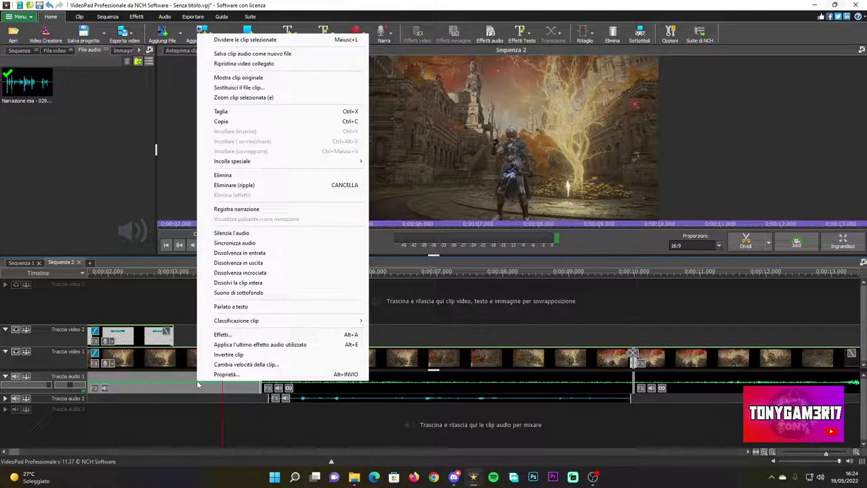
click(254, 263)
click(432, 290)
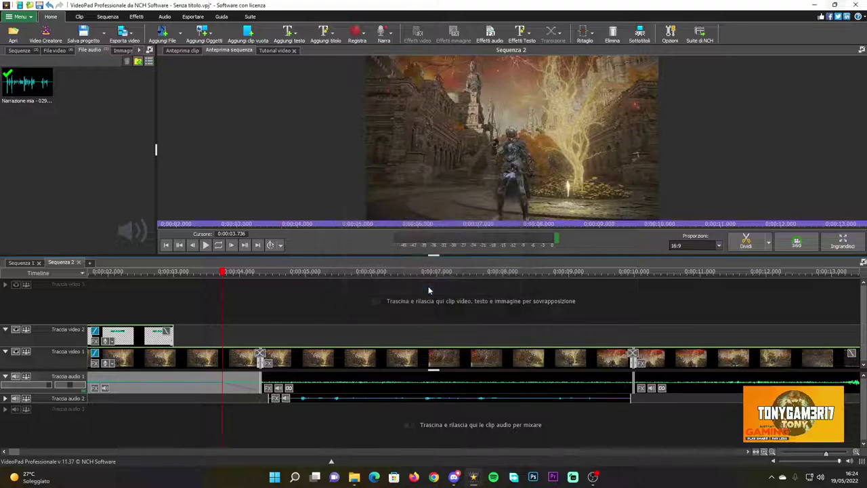
Play Sequence 2 from about 0:00:02.947 and scrub back over the fade-out to check the audio's transition into the narration
drag(222, 278, 171, 282)
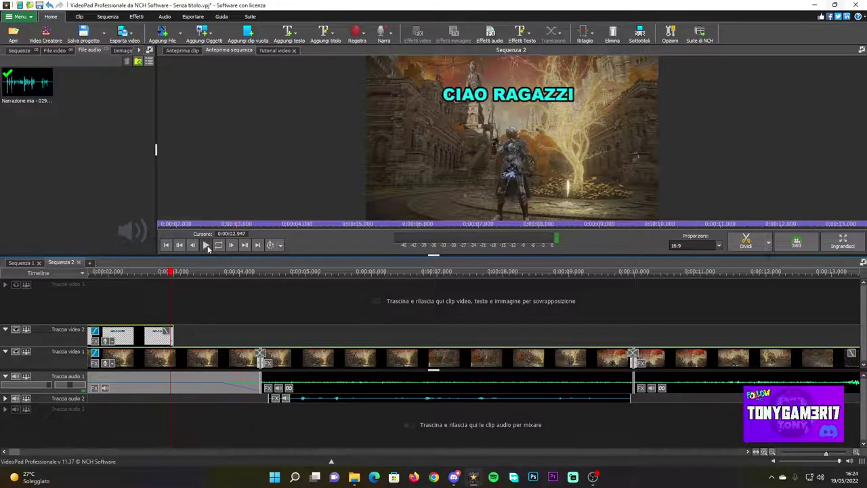
click(206, 246)
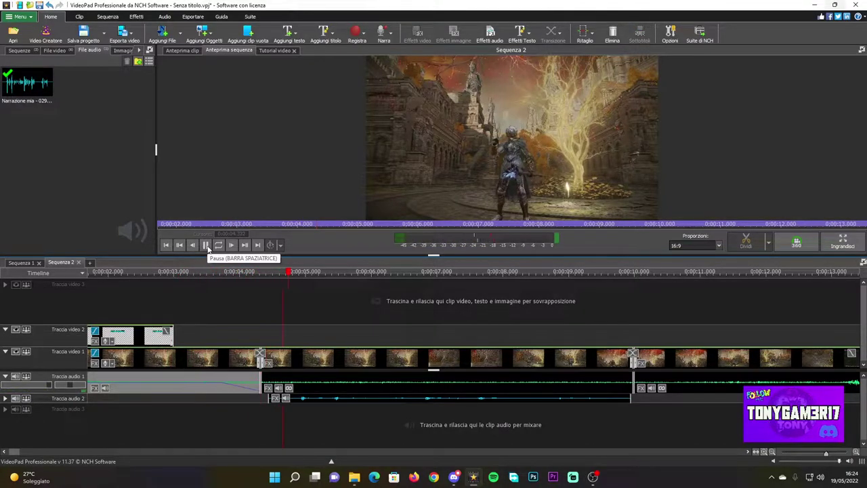
click(206, 245)
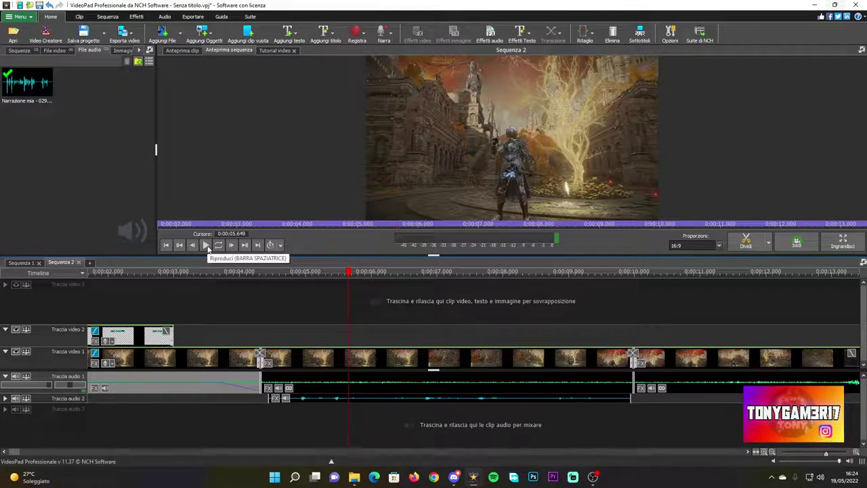
drag(342, 278, 218, 308)
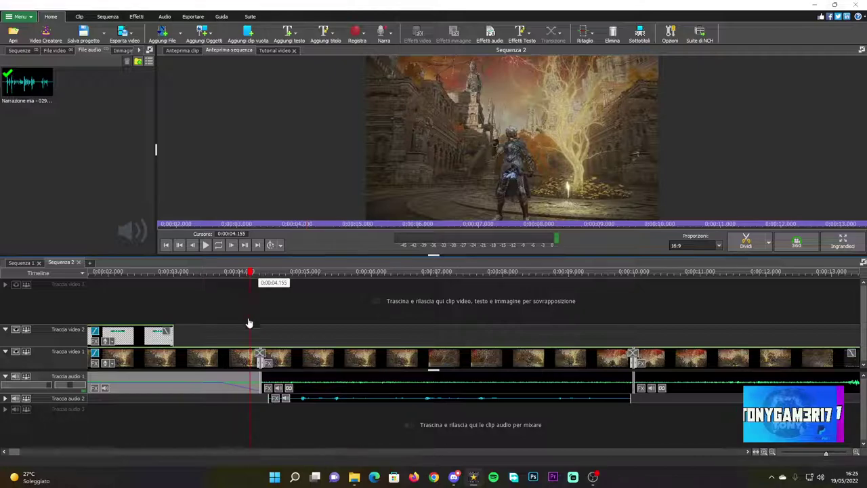
Play Sequence 2 past the narration and scrub to about 0:00:41 to review the remaining gameplay
scroll(251, 311, down, 5)
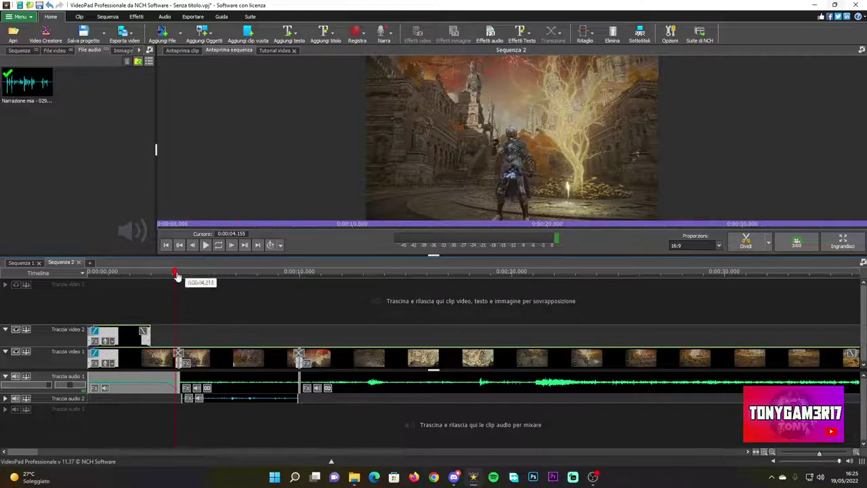
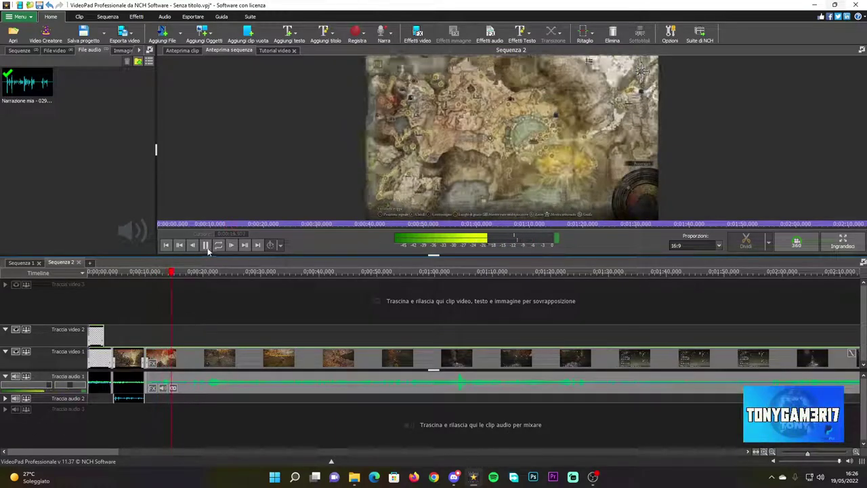
click(205, 244)
scroll(273, 367, down, 2)
scroll(274, 367, down, 1)
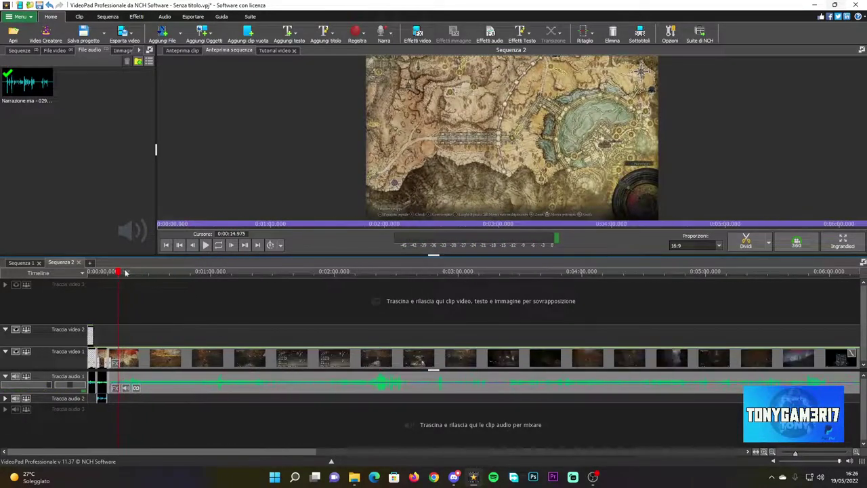
drag(120, 274, 141, 277)
scroll(178, 343, down, 1)
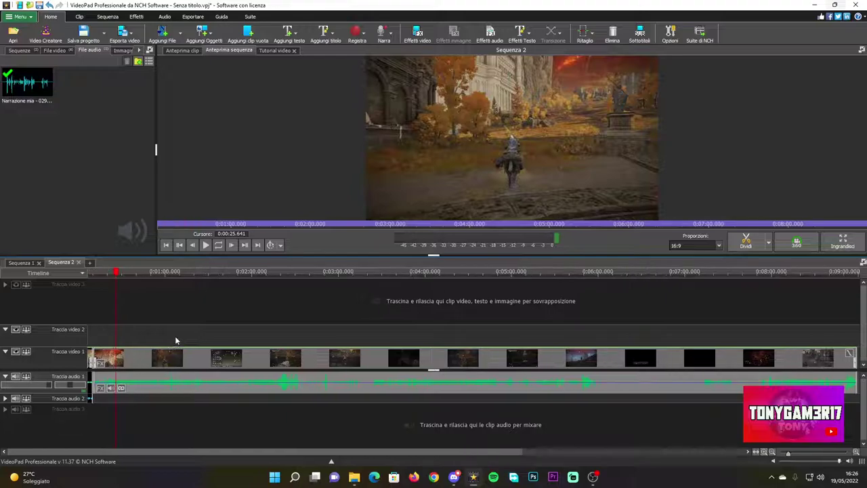
scroll(168, 323, down, 1)
drag(113, 273, 126, 282)
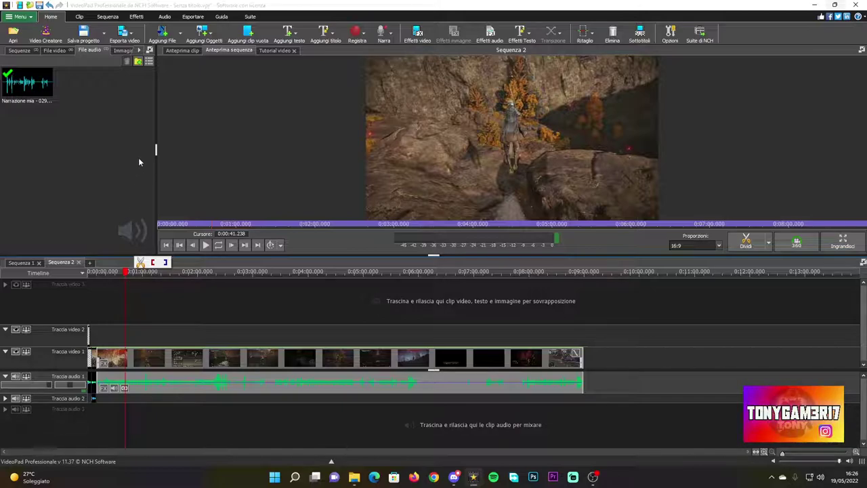
Set up a video file export of Sequence 2 named PROVA TUTORIAL, saved to the Desktop folder
click(129, 34)
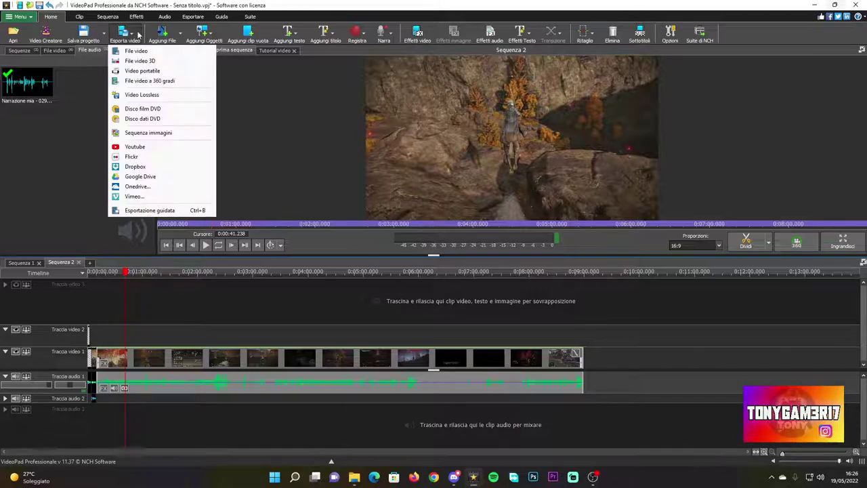
click(134, 51)
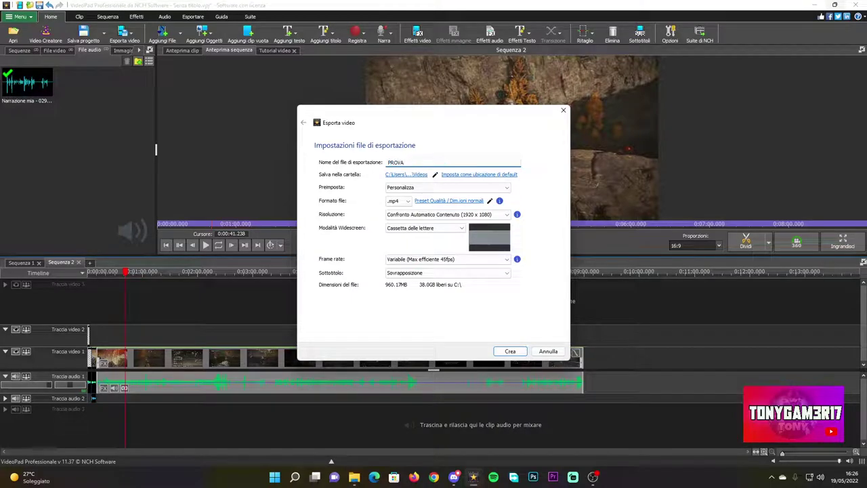
text(RIAL)
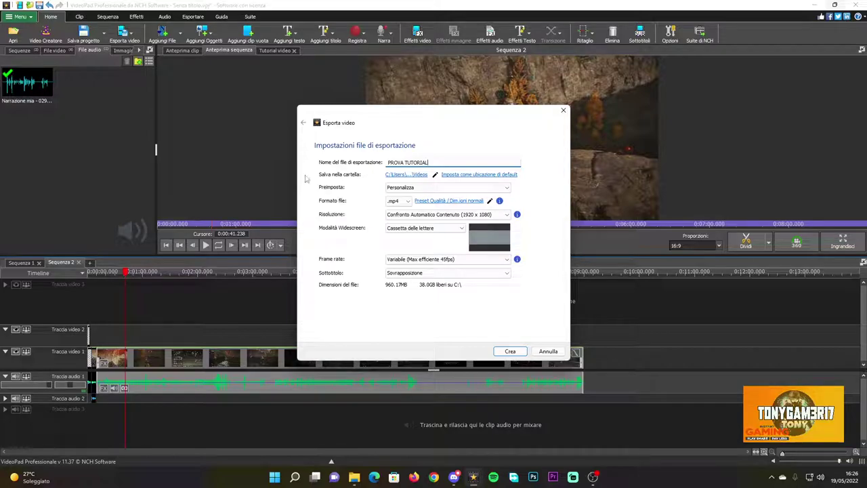
click(402, 177)
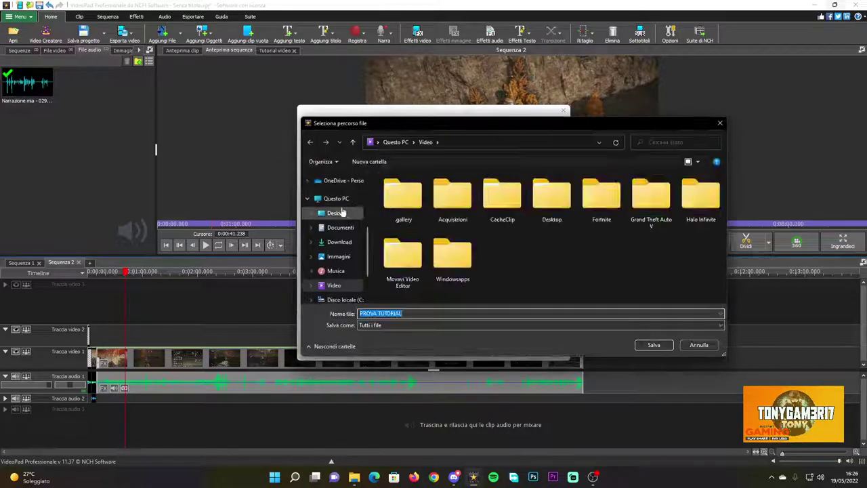
click(336, 214)
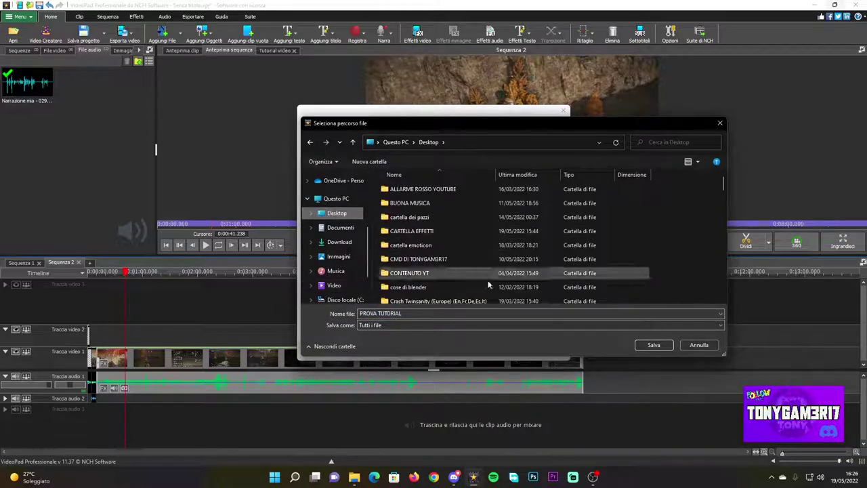
click(656, 345)
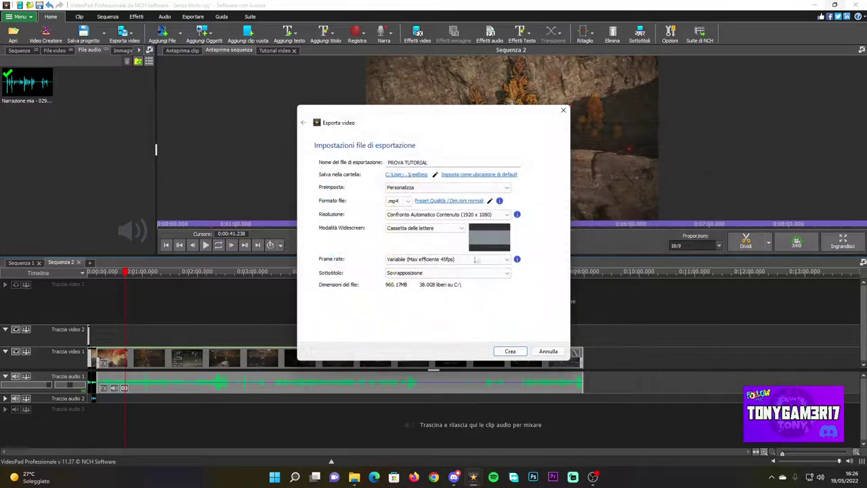
Try the Riempimento sfocatura widescreen mode for the export, and settle on Stendi
click(428, 229)
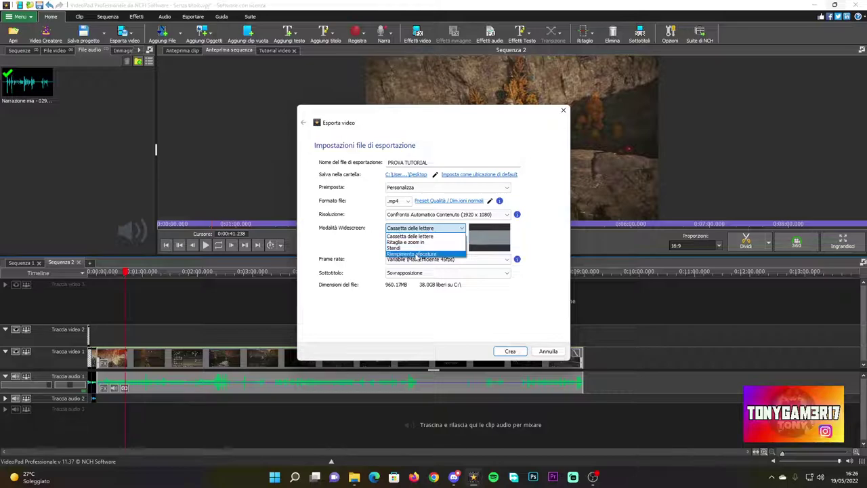
click(413, 253)
click(433, 233)
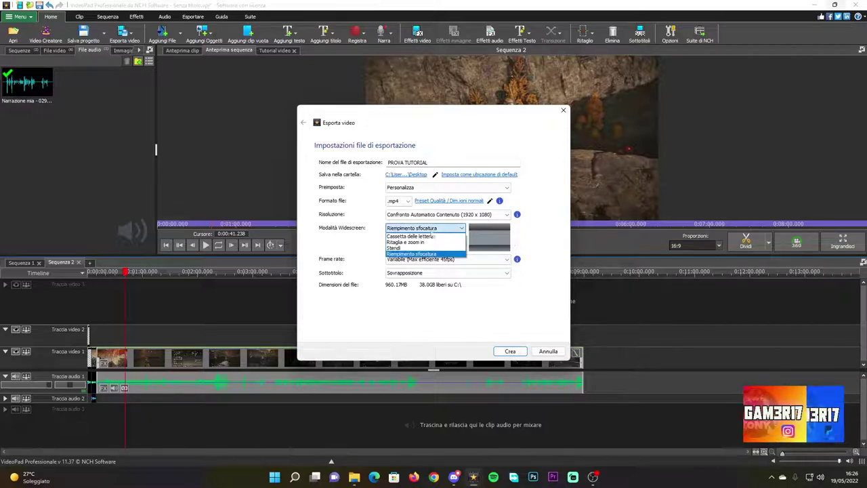
click(406, 247)
Set the export's frame rate to Costante 60fps and create the video file, closing the export queue at the end
click(422, 258)
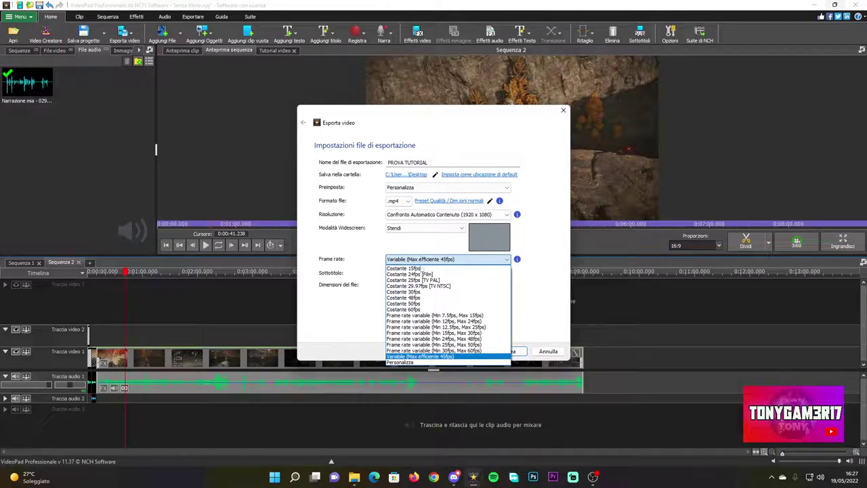
click(414, 309)
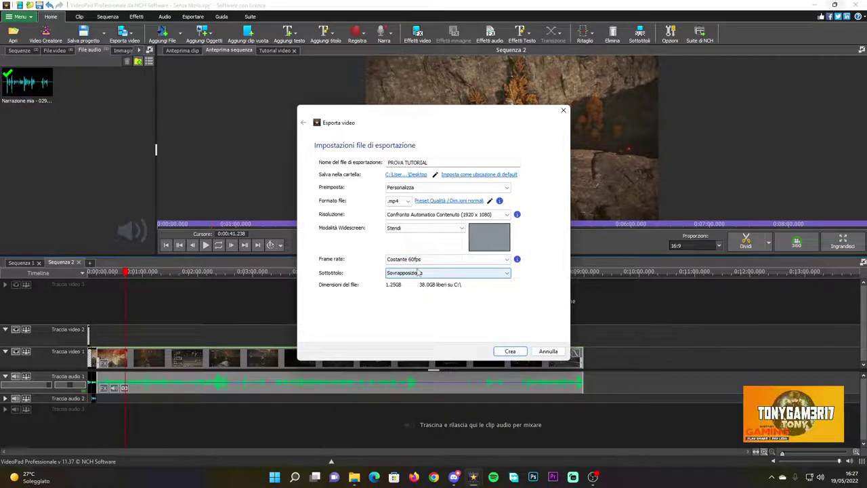
click(416, 259)
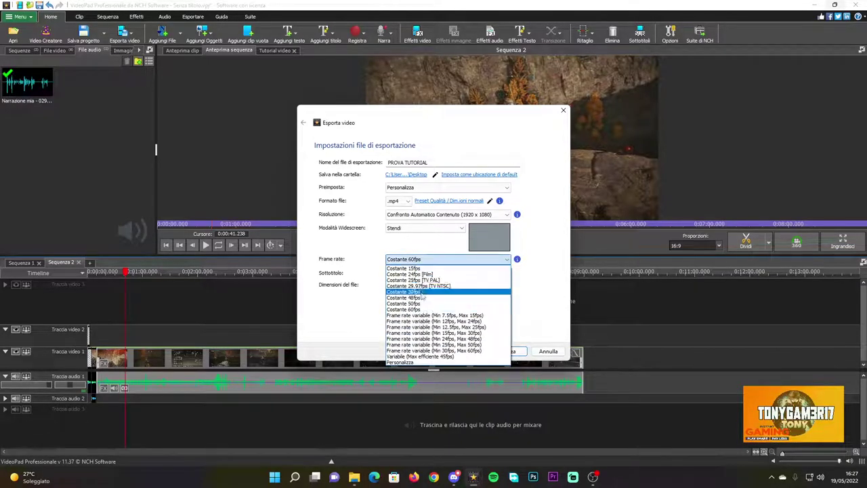
click(415, 310)
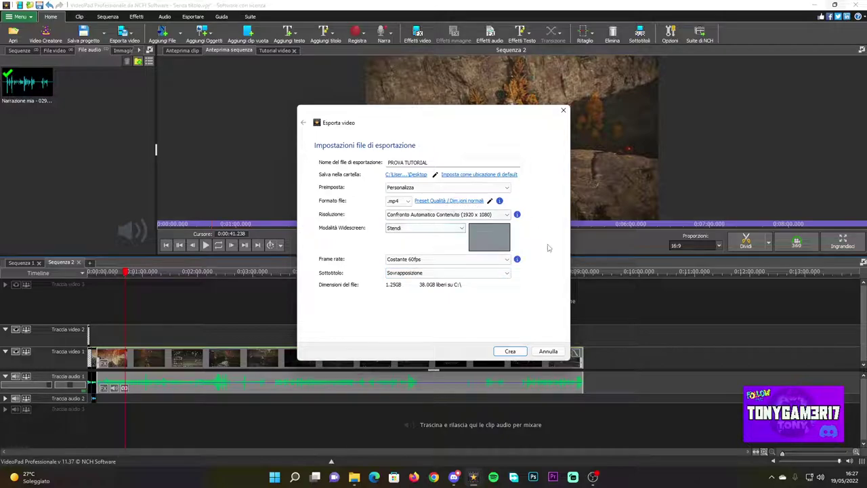
click(512, 352)
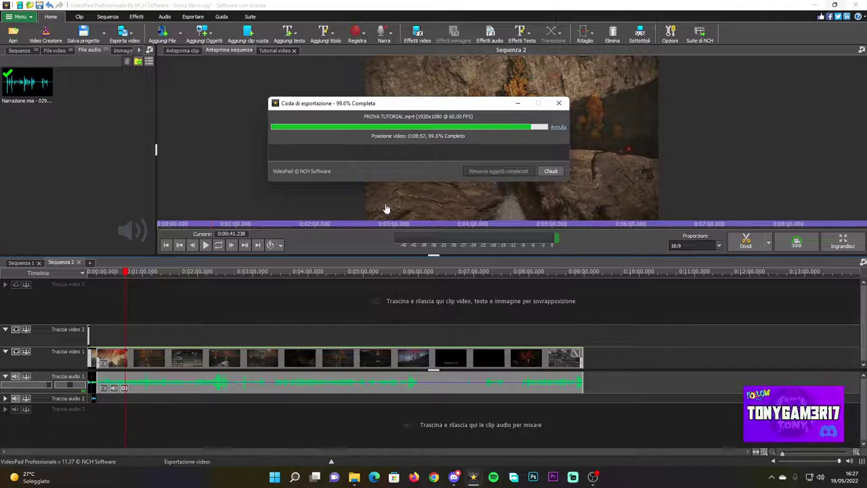
click(551, 171)
key(super+d)
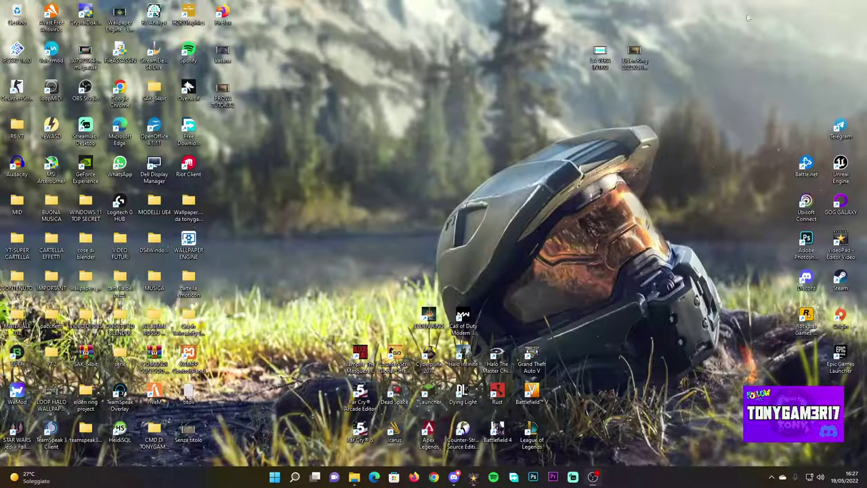
double_click(189, 429)
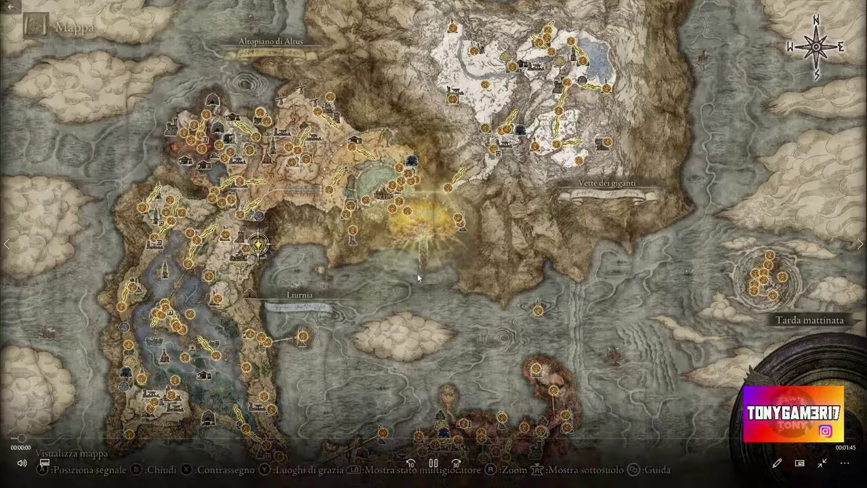
click(434, 462)
key(Escape)
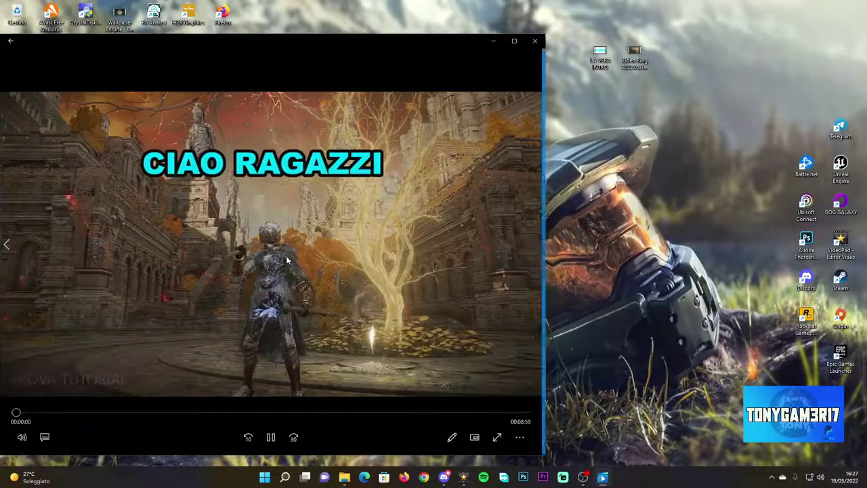
Watch the exported PROVA TUTORIAL video full screen, check it around 00:05:04, and close the player
double_click(401, 239)
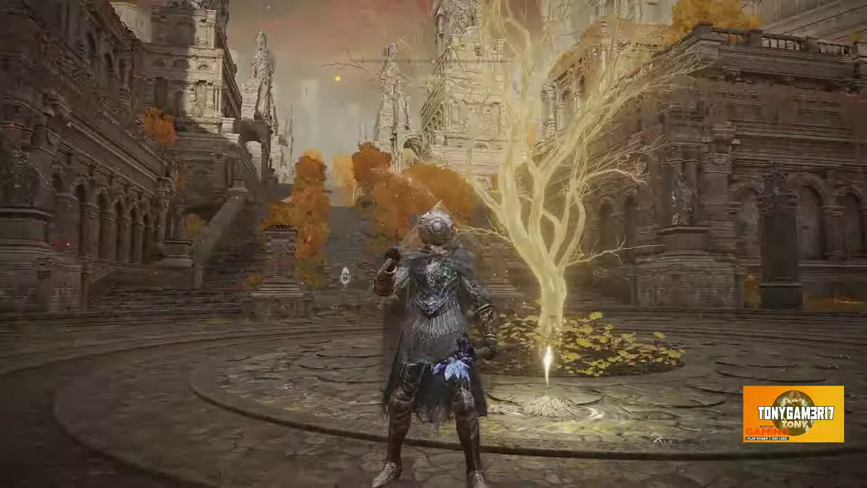
key(space)
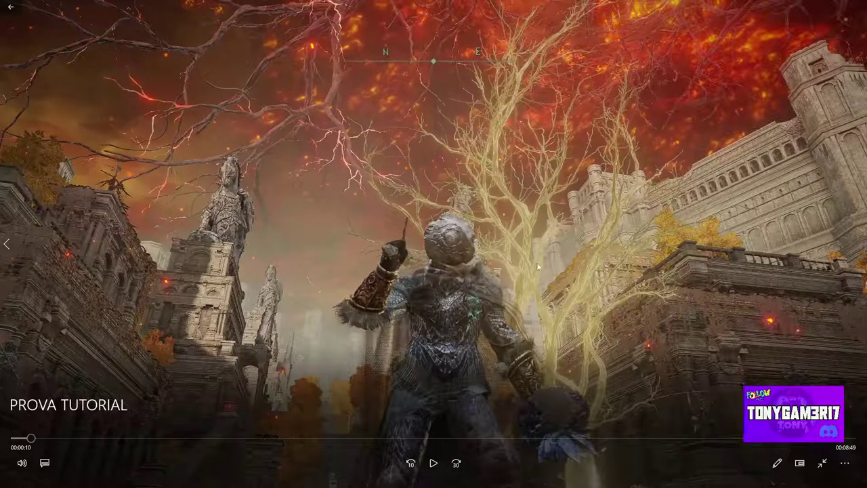
click(292, 439)
click(488, 439)
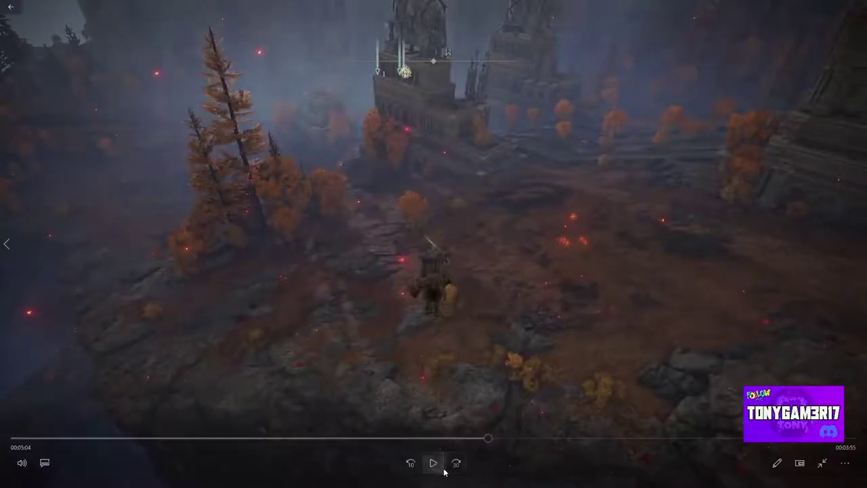
click(444, 471)
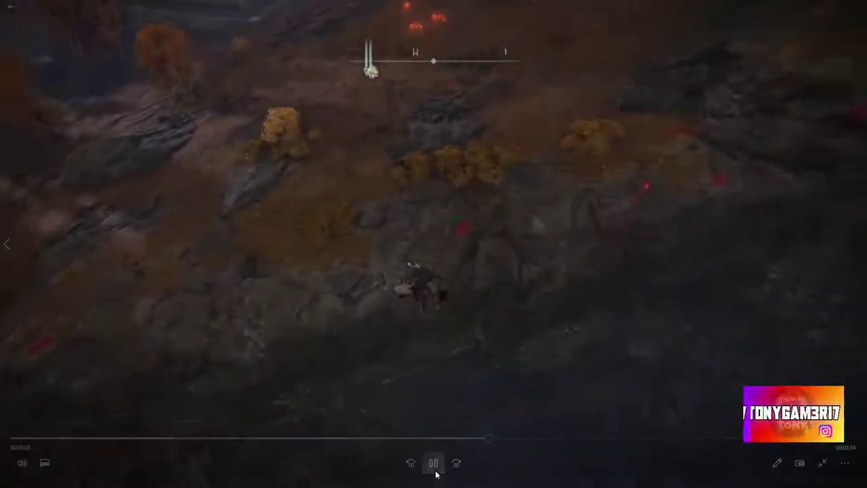
click(477, 327)
key(Escape)
click(533, 40)
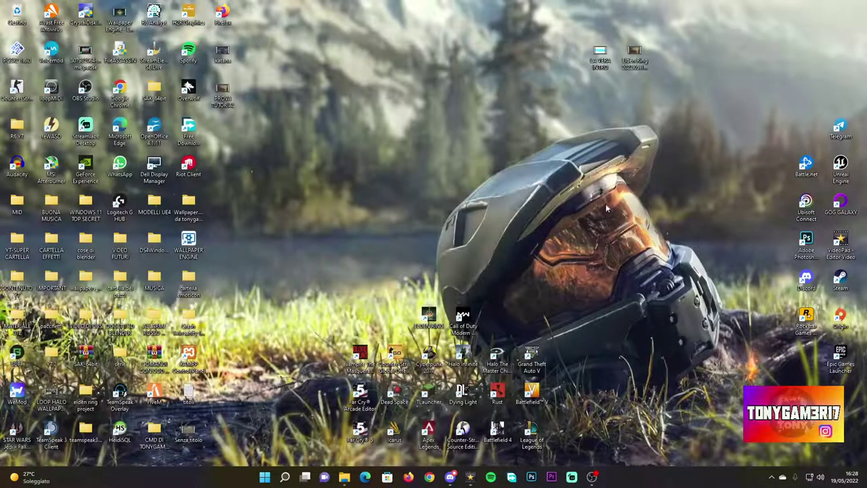
Switch back to VideoPad and save the project to the Desktop as PROVA TUTORIAL
click(474, 477)
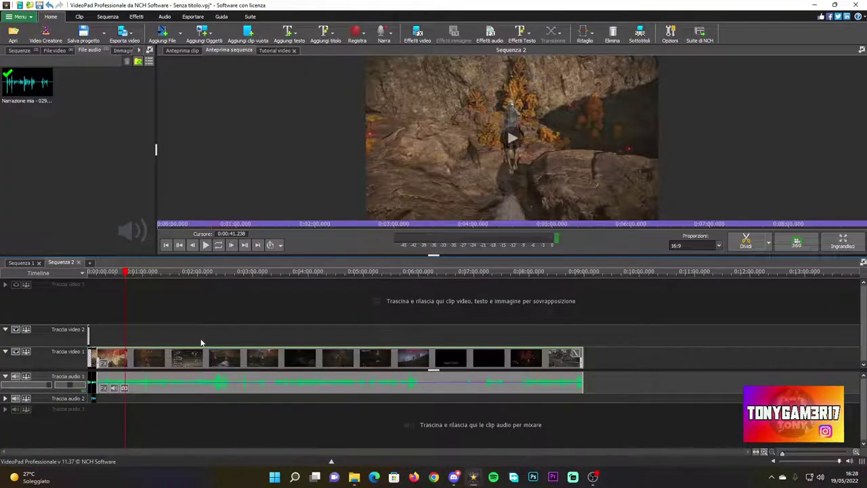
drag(124, 275, 223, 324)
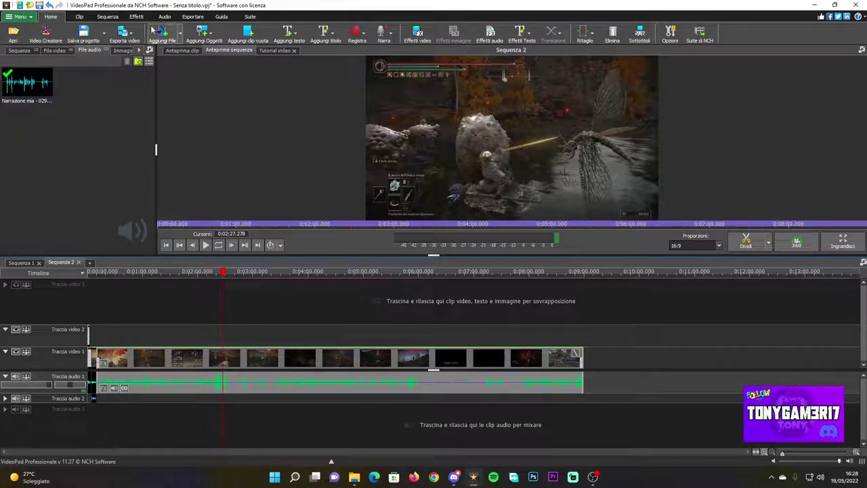
click(103, 37)
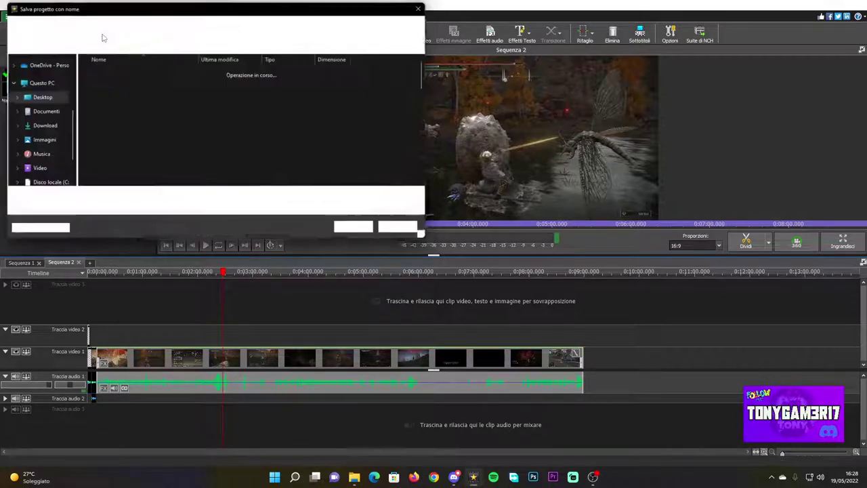
click(72, 197)
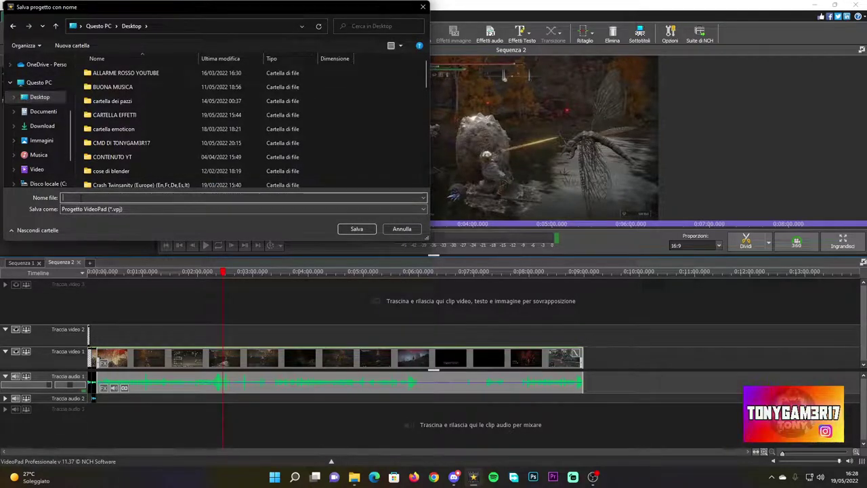
text(PROVA)
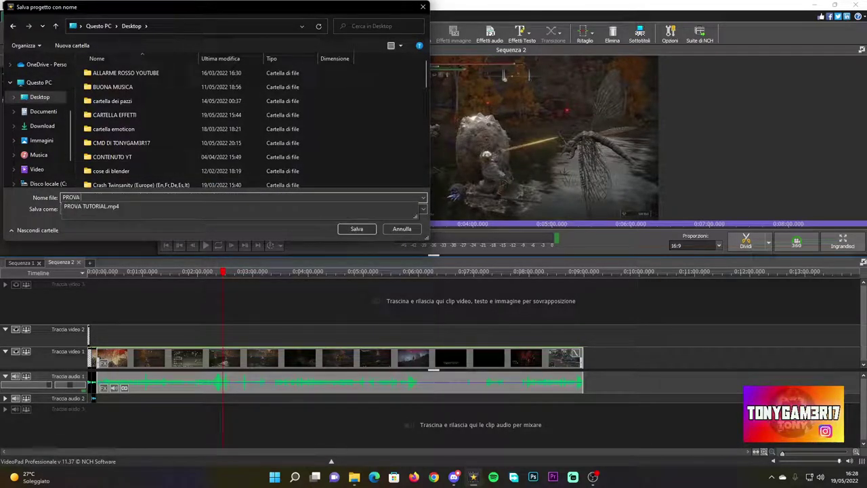
text( TUTORIAL)
key(Escape)
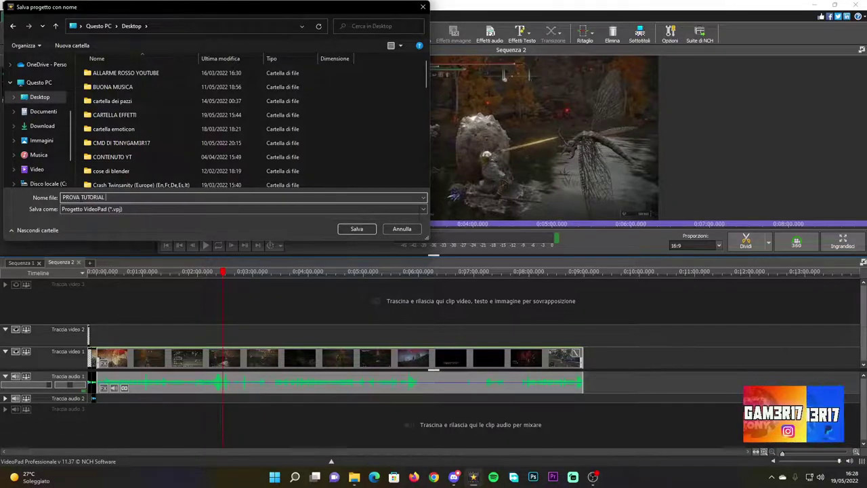
click(356, 229)
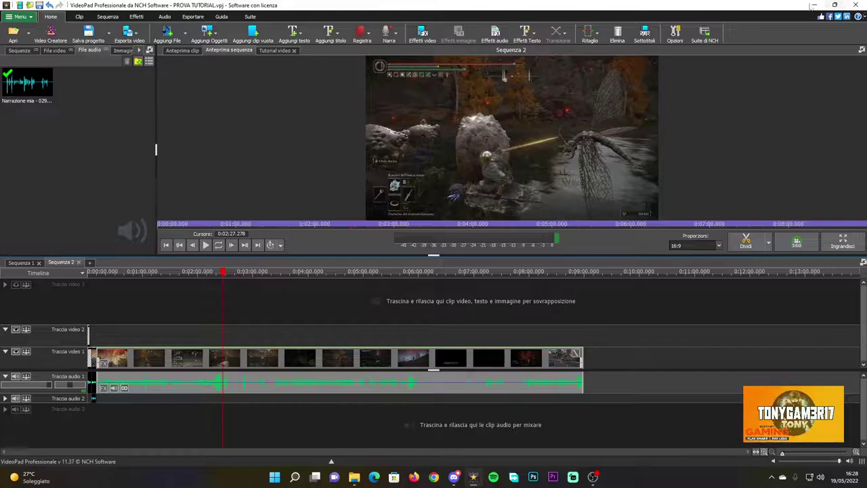
Move the PROVA TUTORIAL project file to an empty area of the desktop and return to VideoPad
click(815, 5)
drag(223, 128, 280, 124)
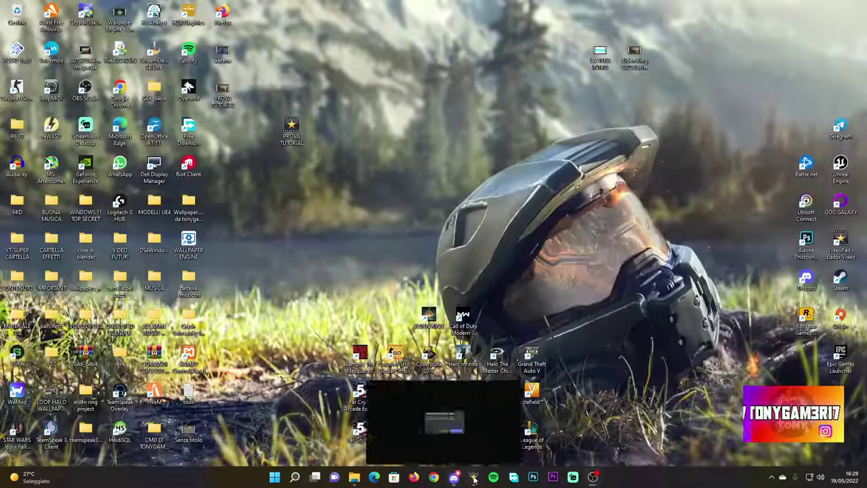
click(474, 477)
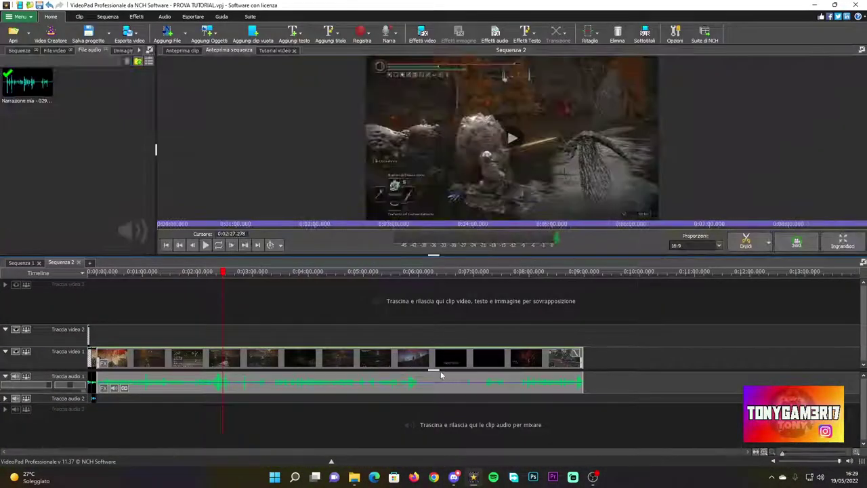
Look through the Video Creatore templates, from the intros to the complete videos, and close the gallery without choosing one
drag(223, 272, 165, 293)
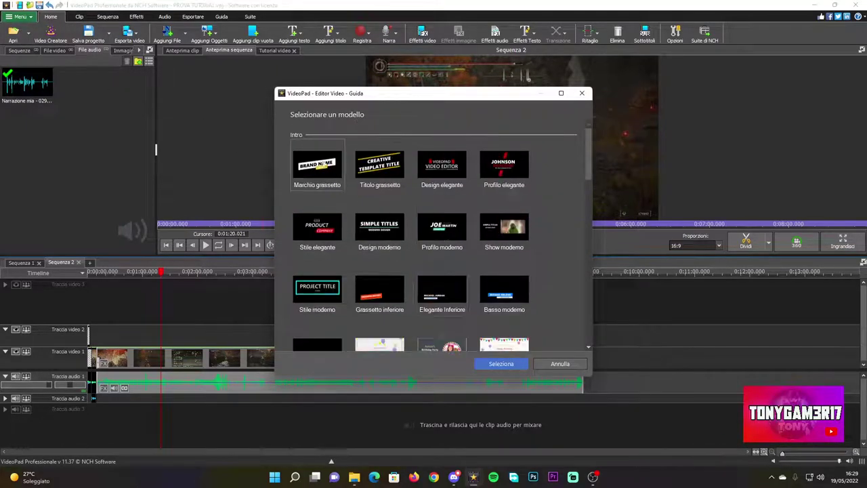
scroll(388, 226, down, 10)
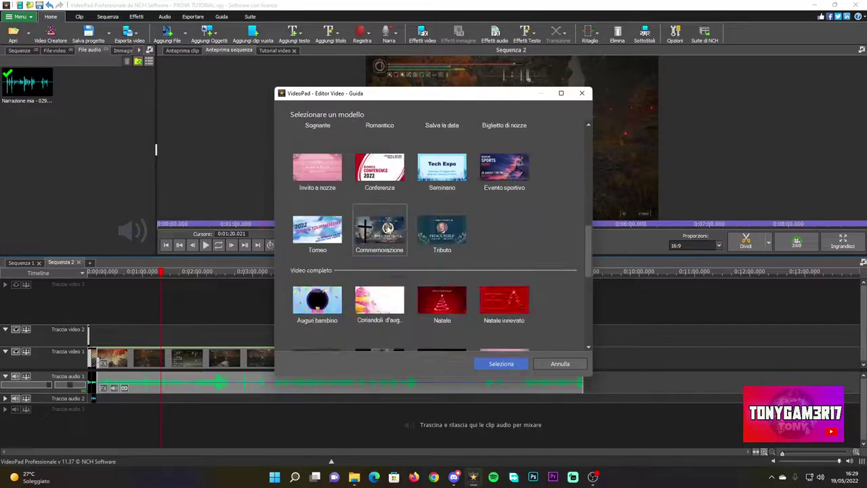
scroll(388, 229, down, 2)
scroll(389, 230, up, 10)
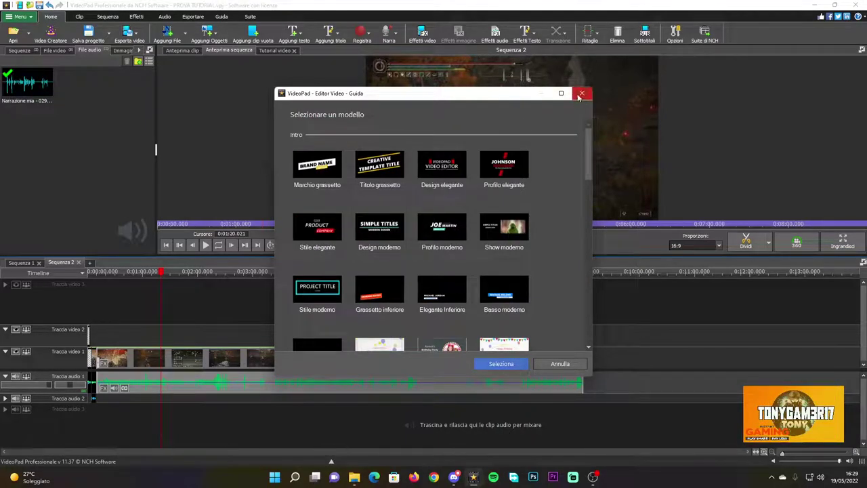
click(581, 94)
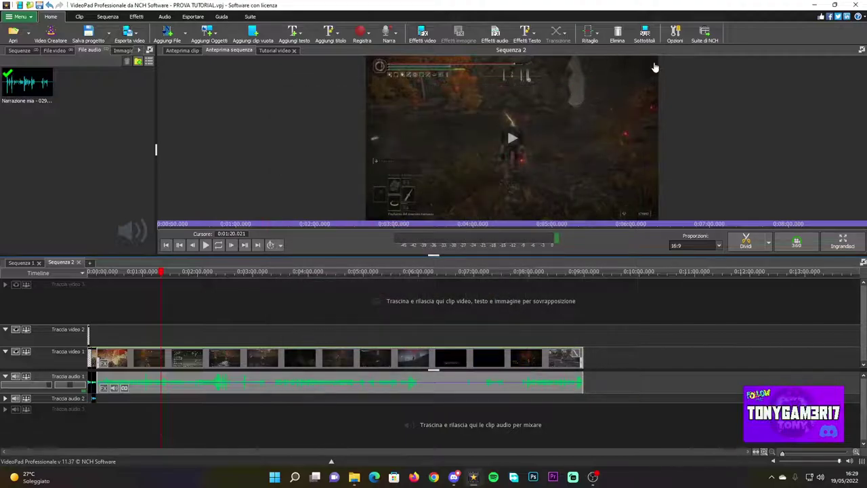